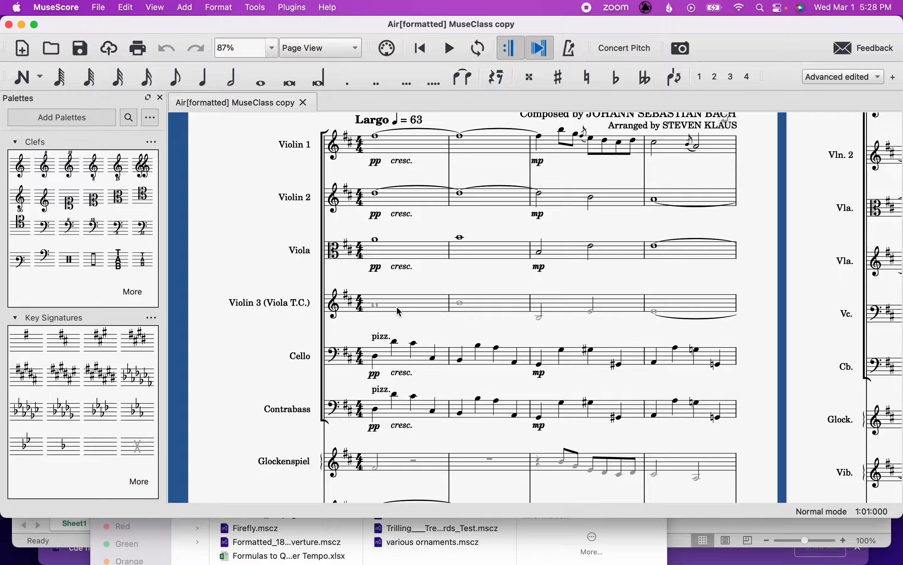
Make all notes in the Violin 3 (Viola T.C.) staff visible throughout the piece.
scroll(399, 311, "down", 1)
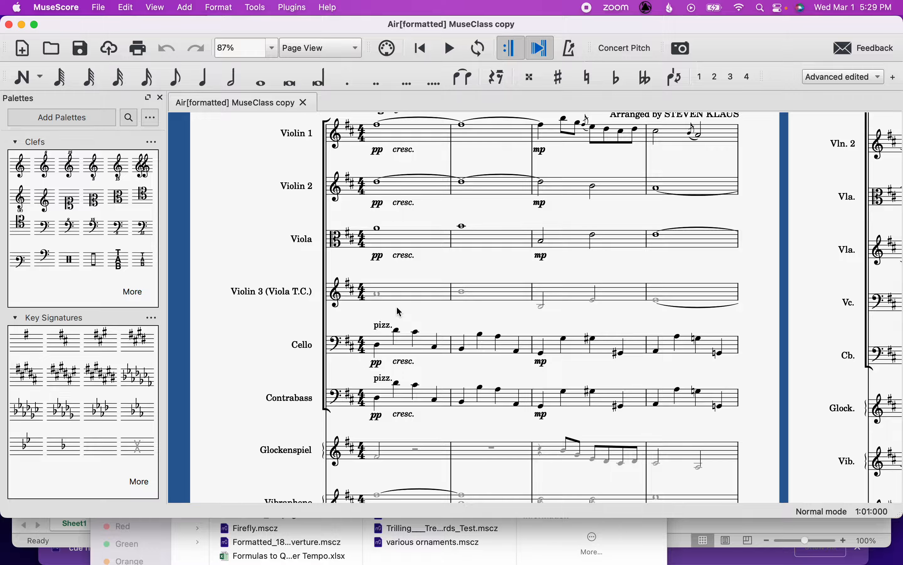
scroll(400, 312, "down", 2)
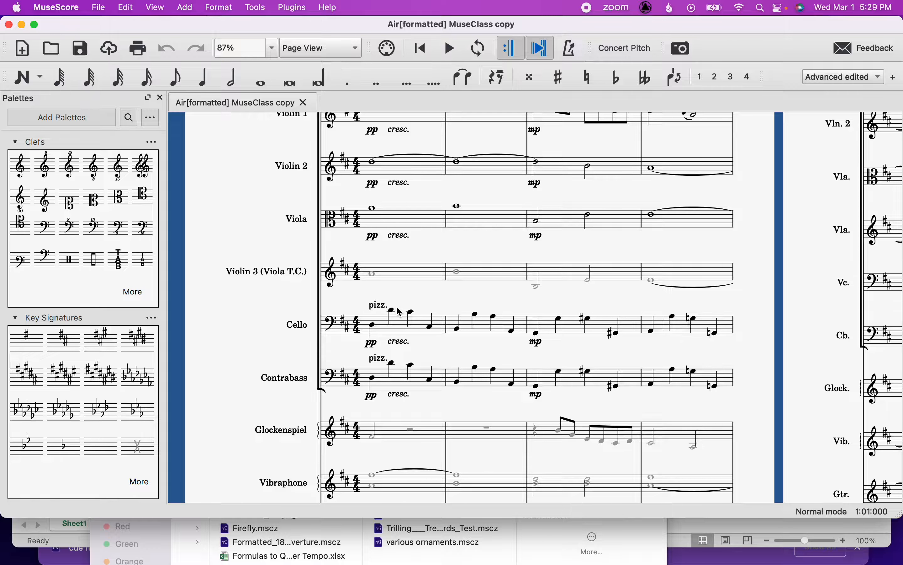
scroll(399, 312, "down", 5)
scroll(399, 312, "down", 2, "ctrl")
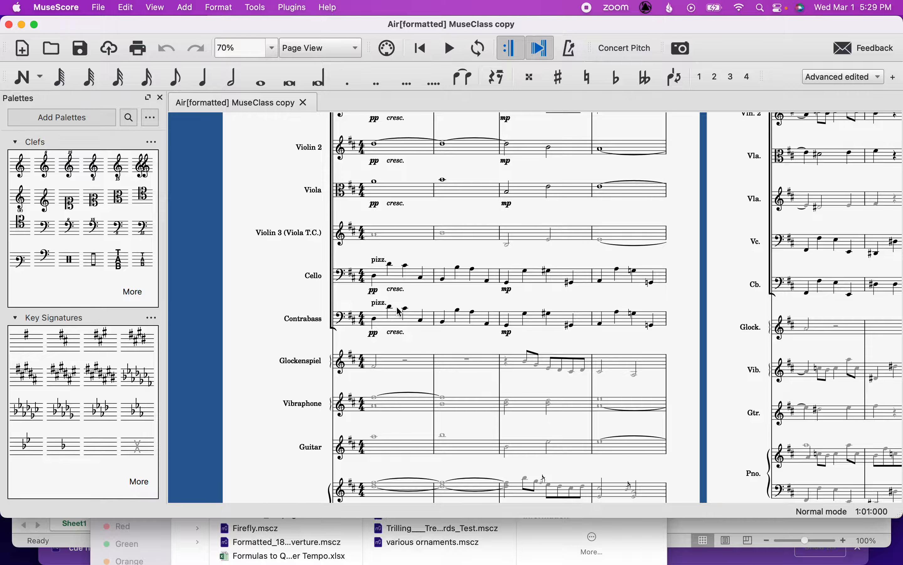
left_click(398, 237)
scroll(398, 237, "up", 15)
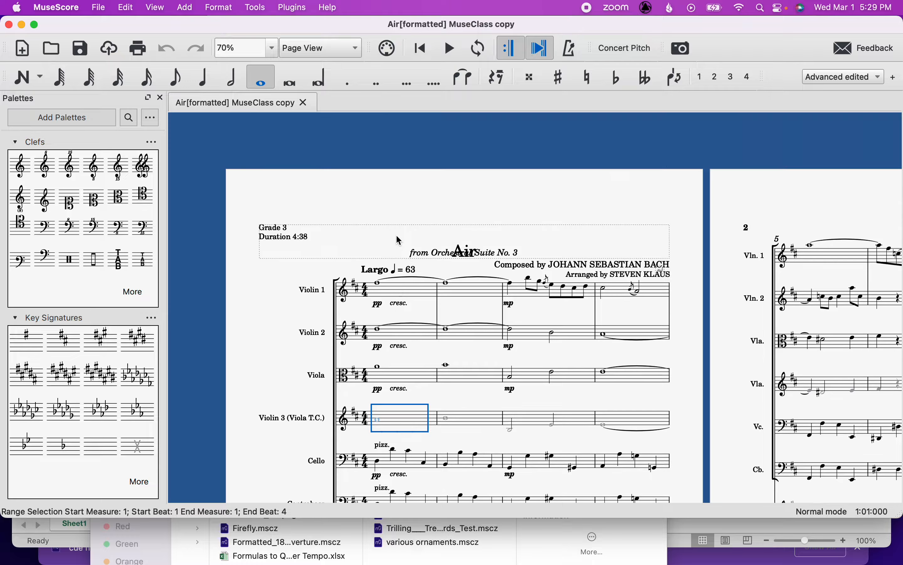
scroll(398, 237, "down", 20)
scroll(430, 272, "right", 20)
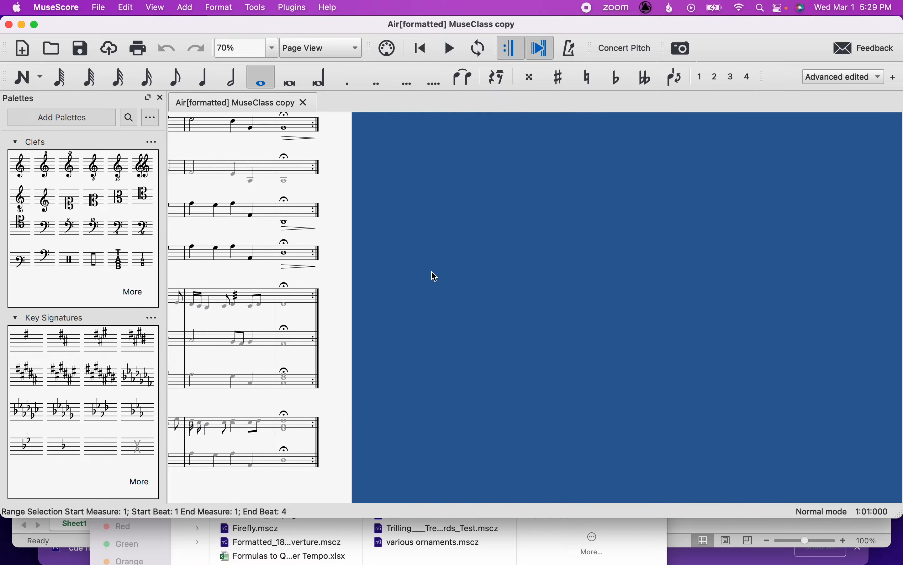
scroll(434, 277, "up", 3)
left_click(508, 246, "shift")
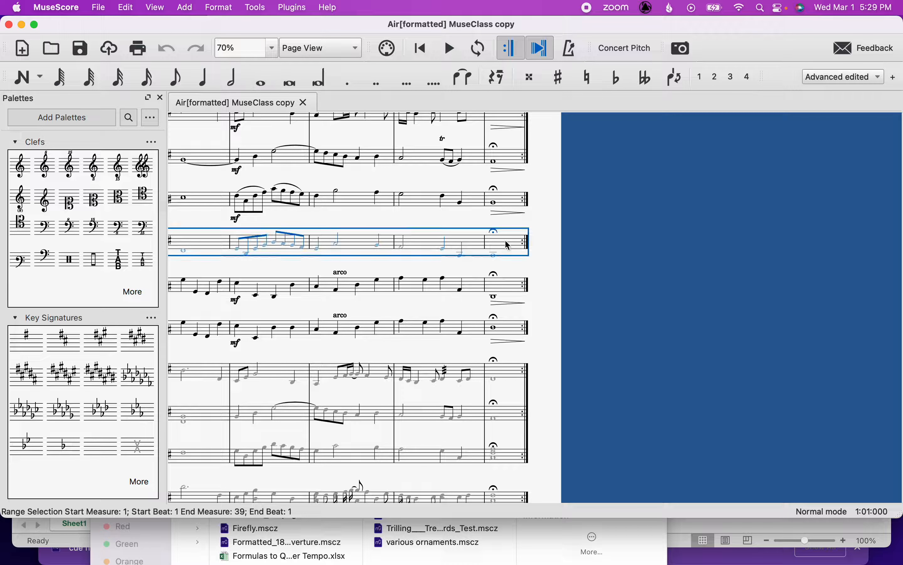
left_click(185, 7)
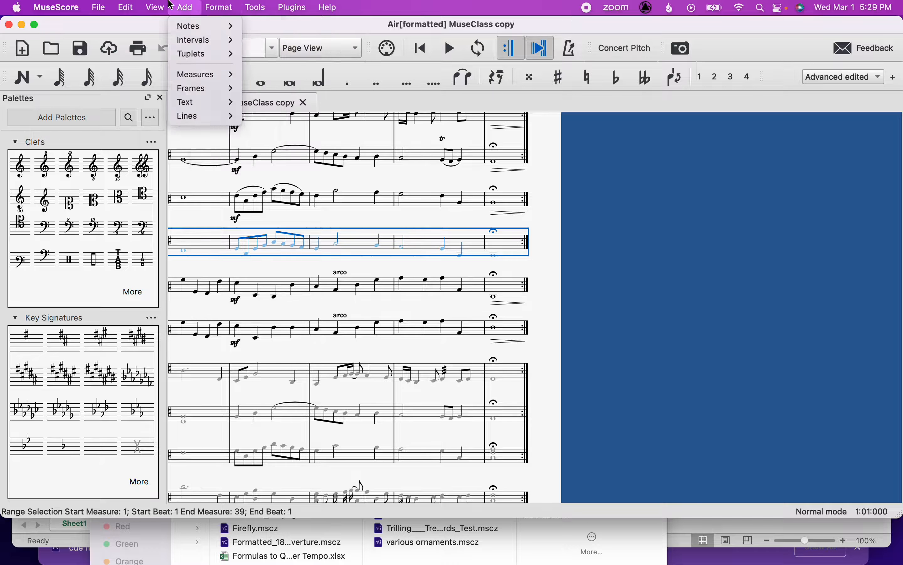
mouse_move(159, 8)
left_click(163, 54)
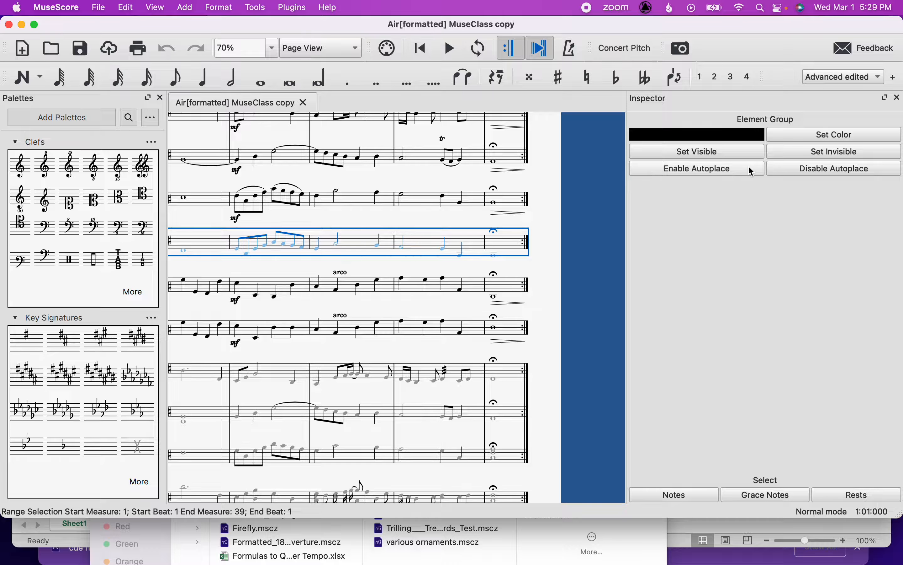
left_click(672, 495)
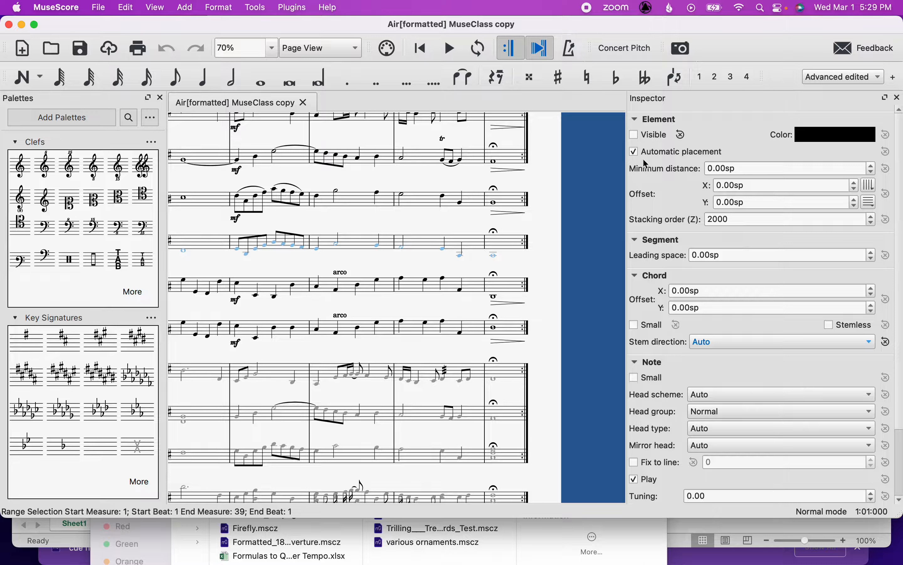
left_click(636, 137)
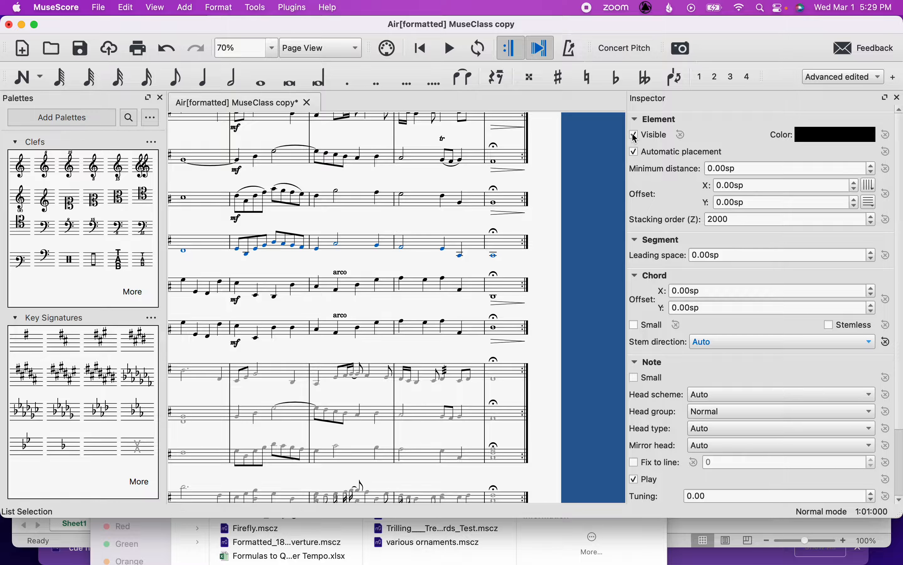
Make all notes in the Glockenspiel, Vibraphone, Guitar and Piano staves visible across the whole piece.
left_click(436, 268)
scroll(393, 267, "right", 15)
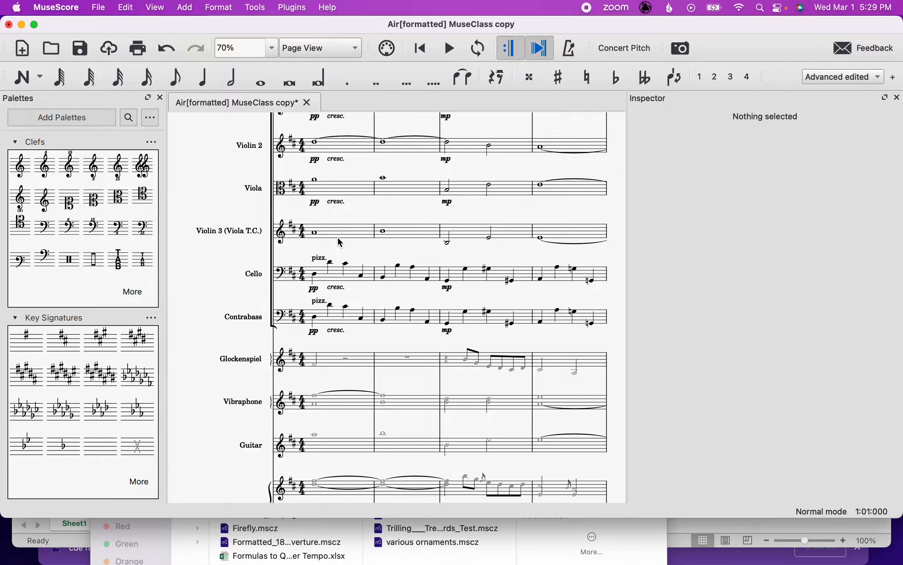
scroll(341, 243, "down", 5)
left_click(324, 243)
scroll(387, 287, "right", 8)
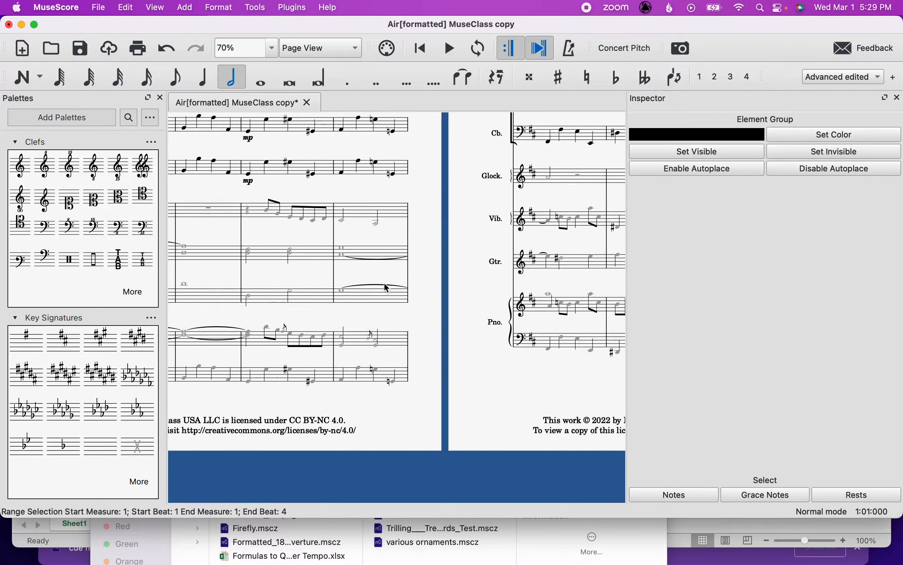
scroll(387, 287, "right", 10)
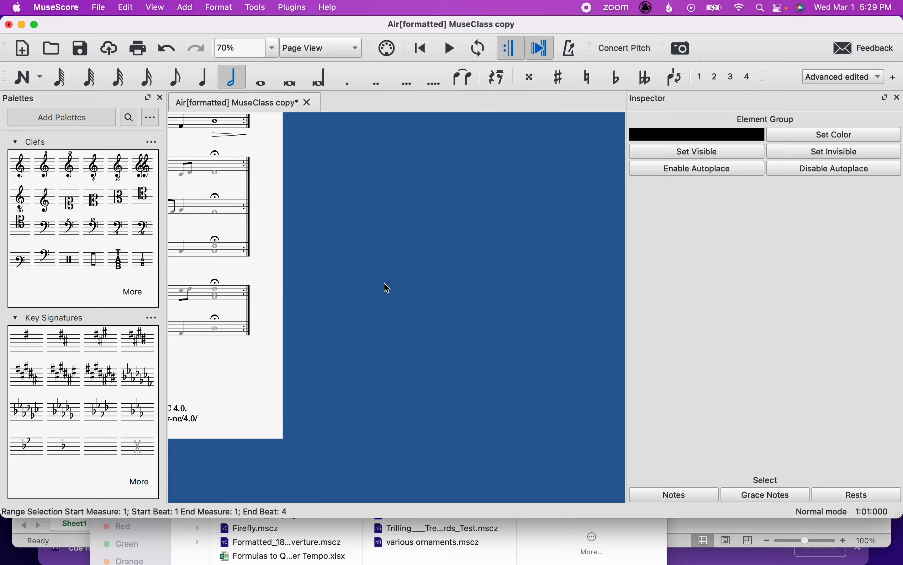
left_click(233, 327, "shift")
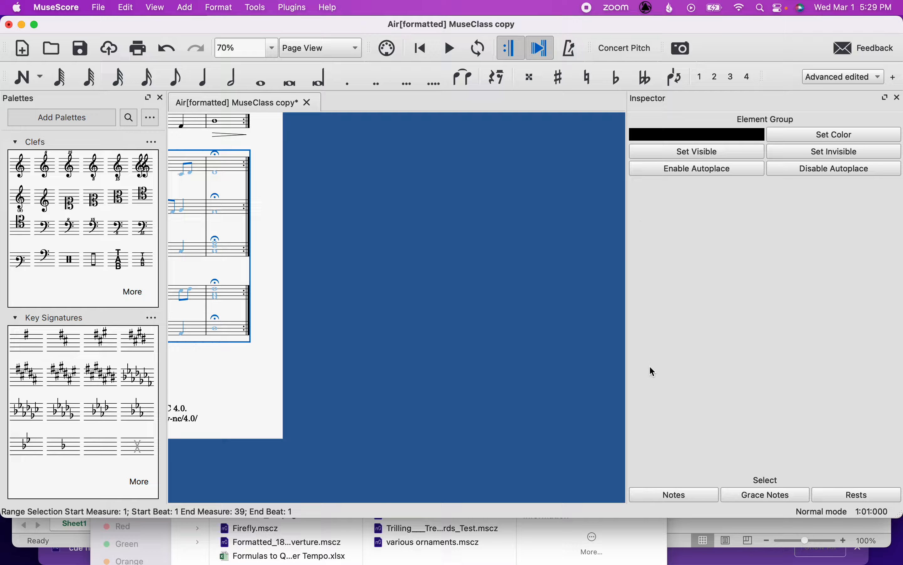
left_click(673, 495)
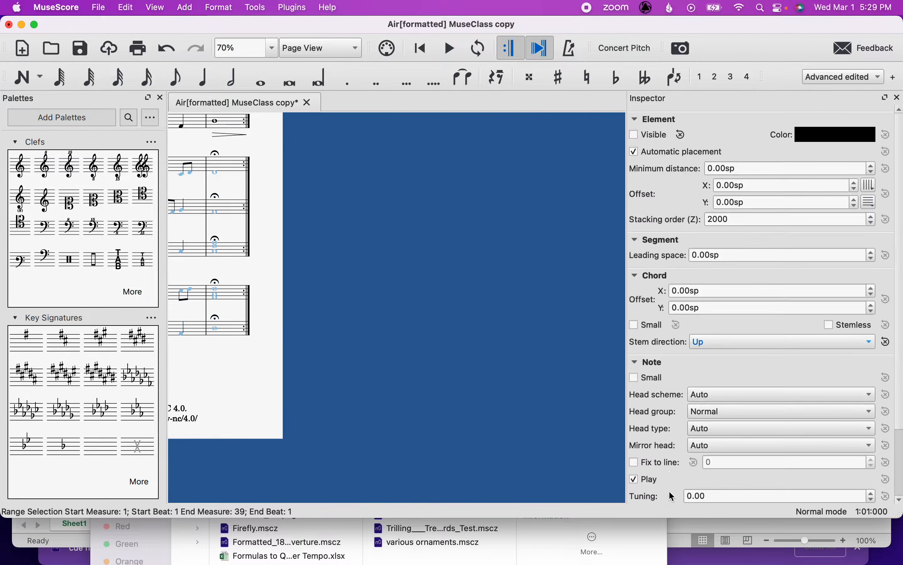
left_click(636, 137)
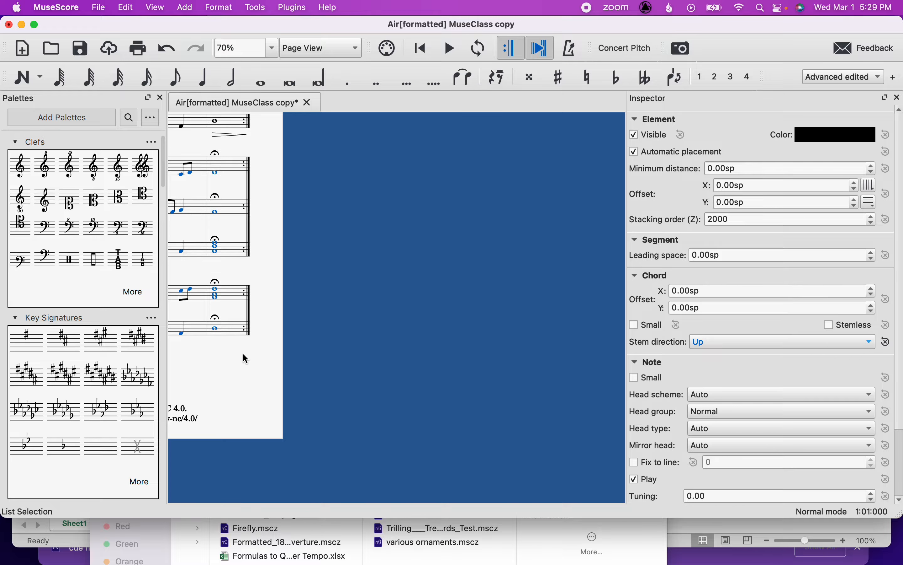
Select all rests in the score and make them visible.
scroll(243, 353, "left", 5)
scroll(243, 353, "left", 8)
scroll(243, 353, "right", 6)
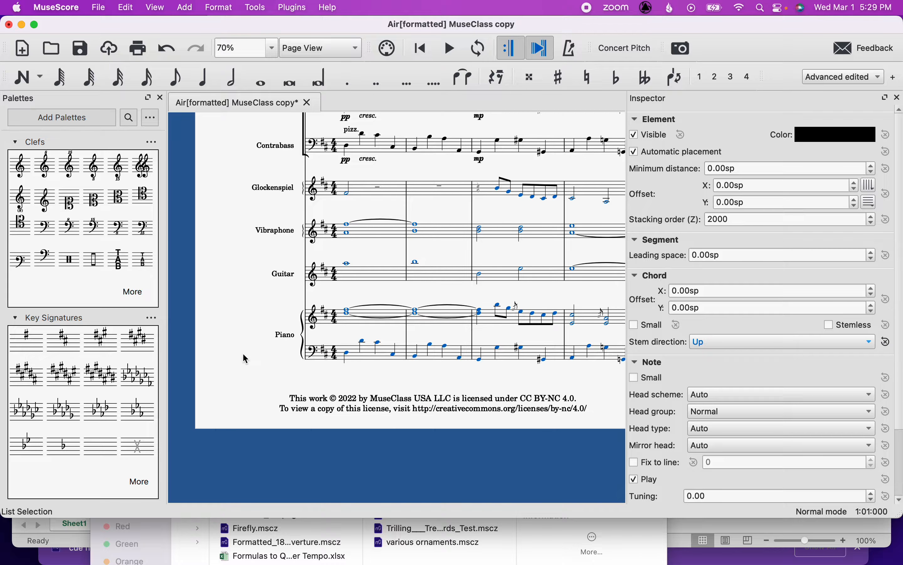
left_click(444, 202)
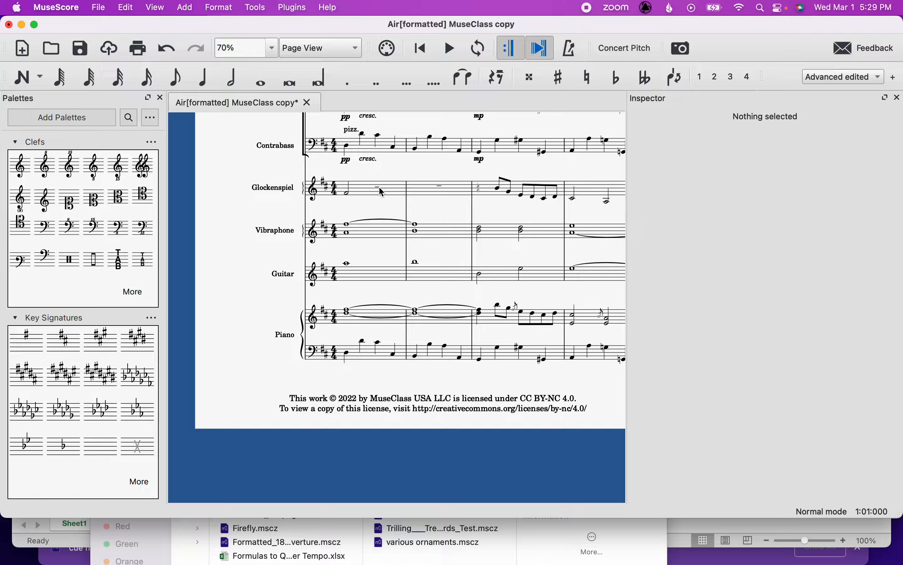
left_click(378, 188)
scroll(380, 180, "up", 5)
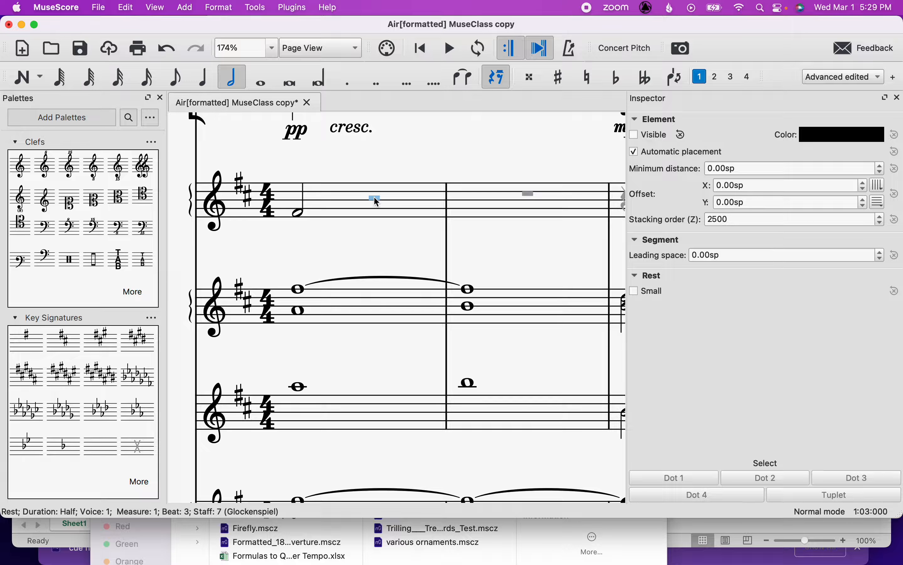
right_click(378, 202)
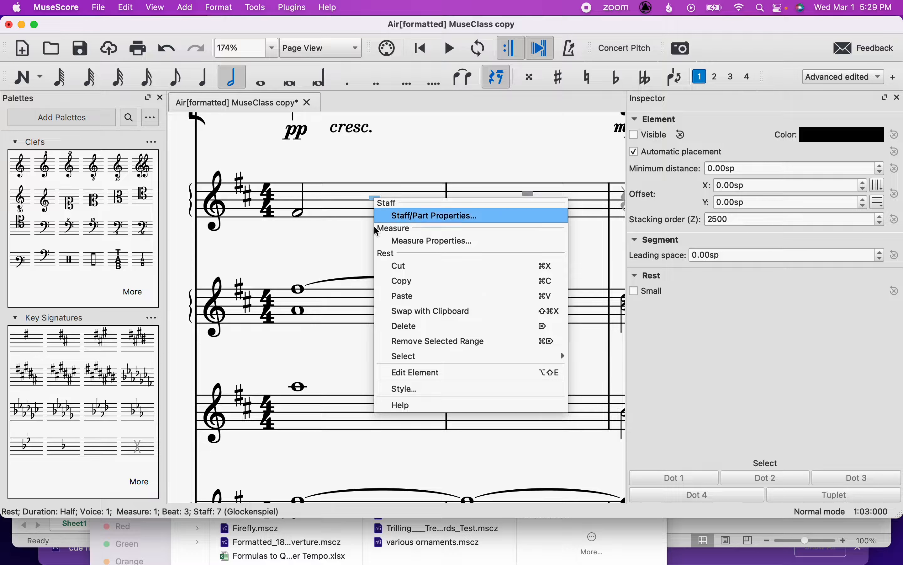
mouse_move(390, 359)
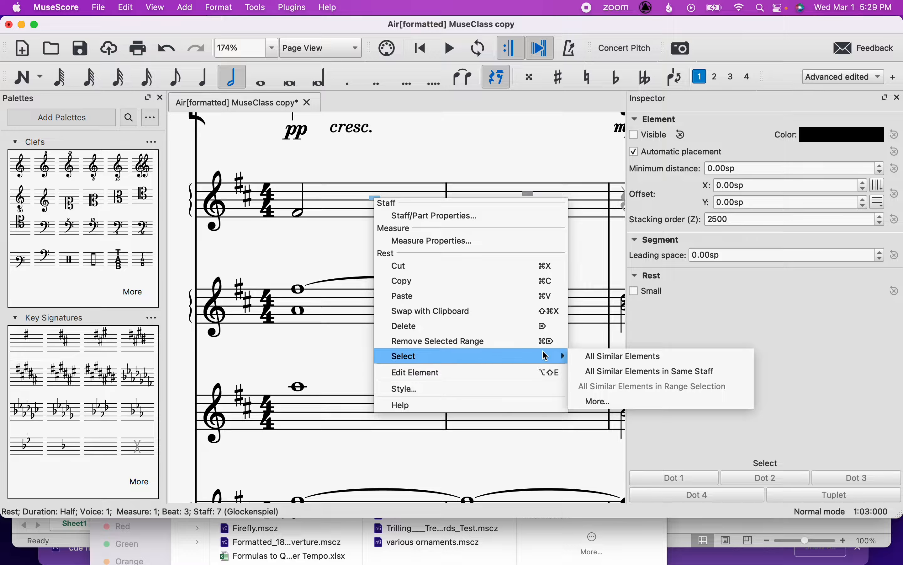
left_click(593, 355)
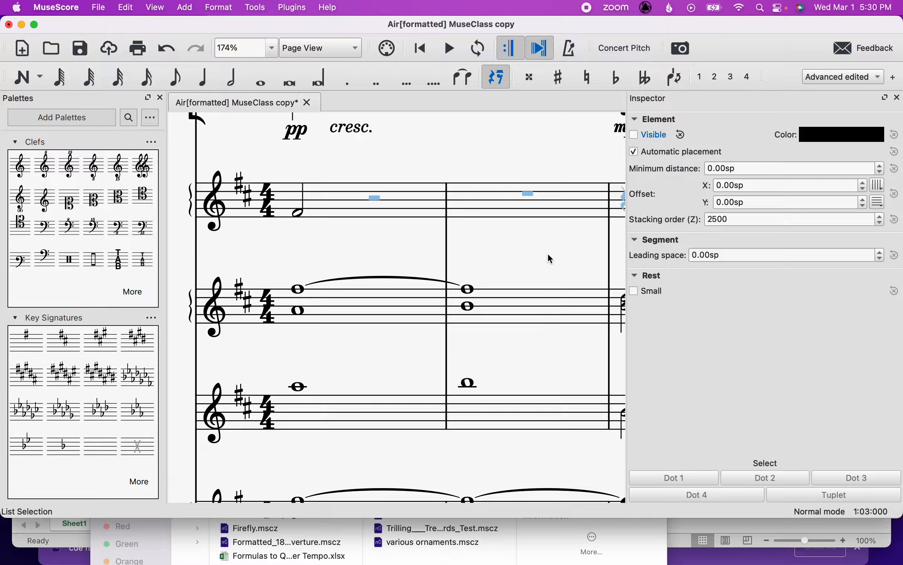
scroll(552, 258, "right", 3)
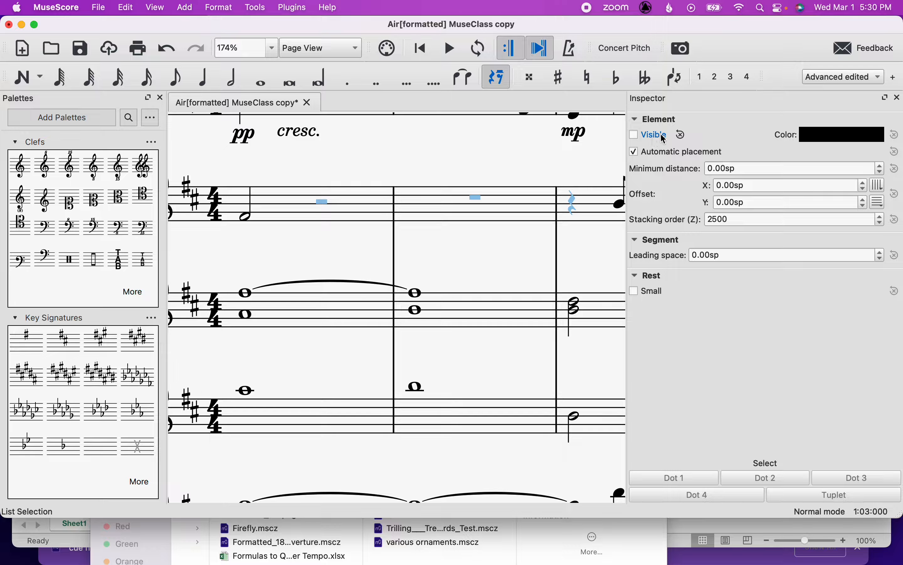
left_click(636, 138)
Select all acciaccatura grace notes in the score and make them visible.
key("space")
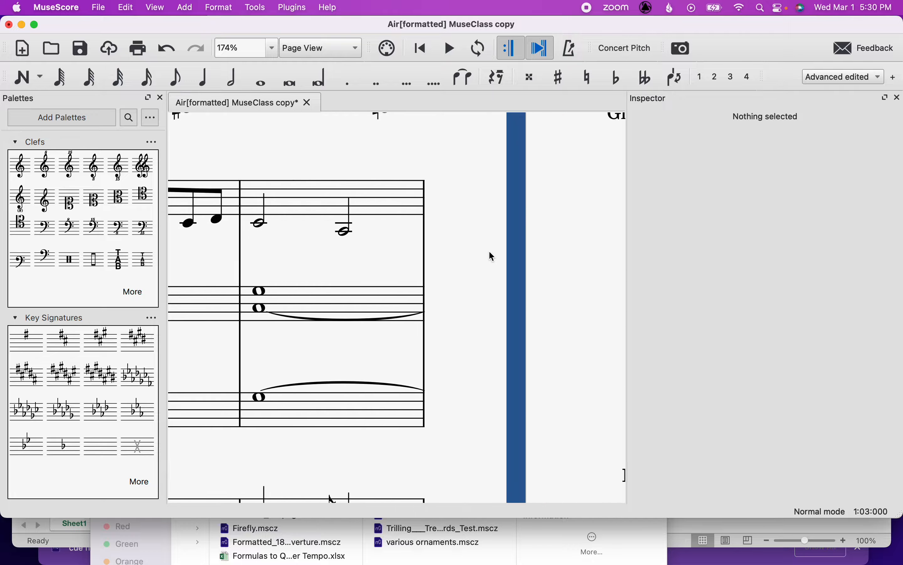
scroll(488, 249, "down", 5)
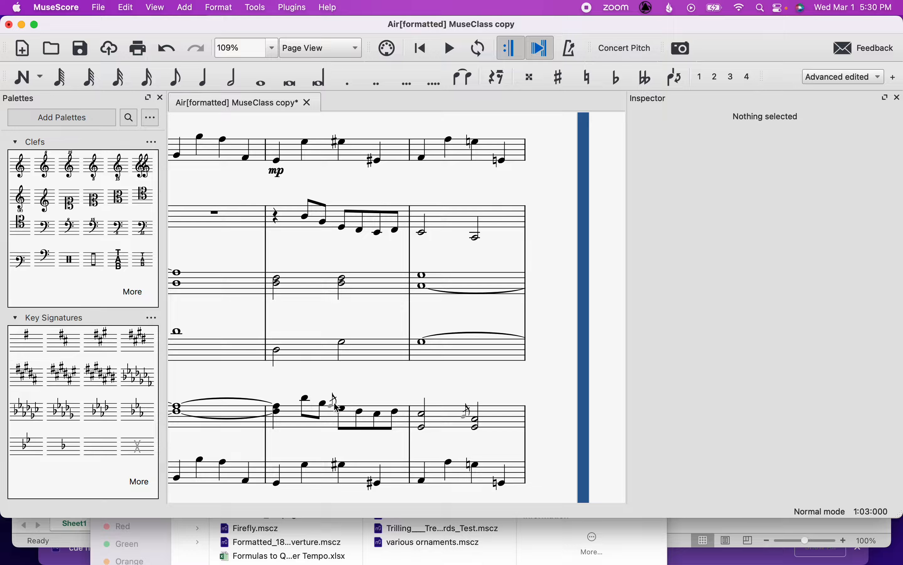
left_click(333, 406)
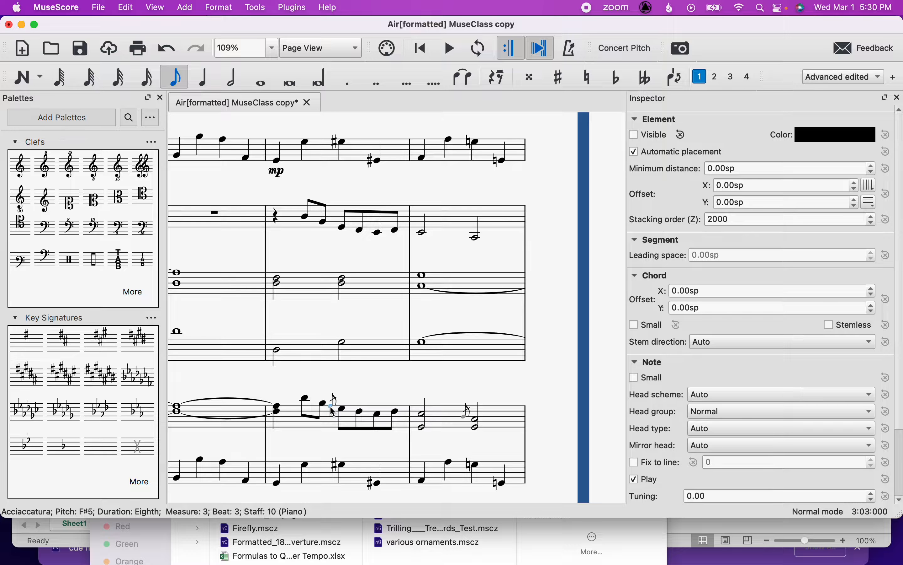
right_click(334, 410)
mouse_move(374, 353)
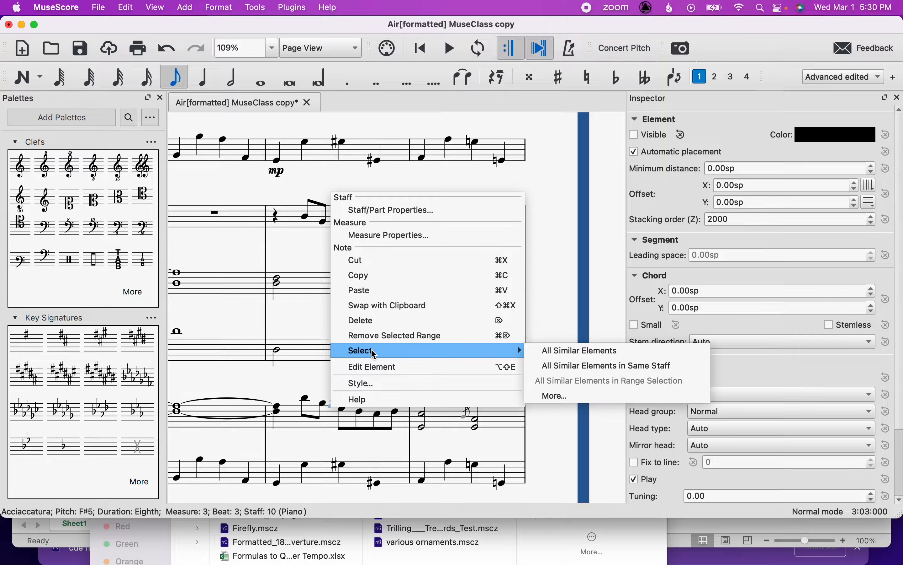
left_click(583, 351)
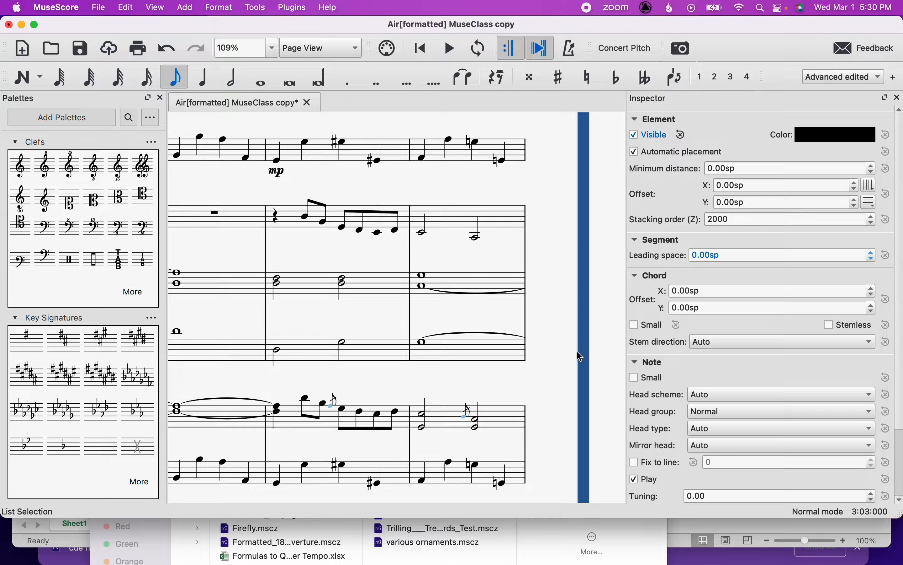
left_click(635, 135)
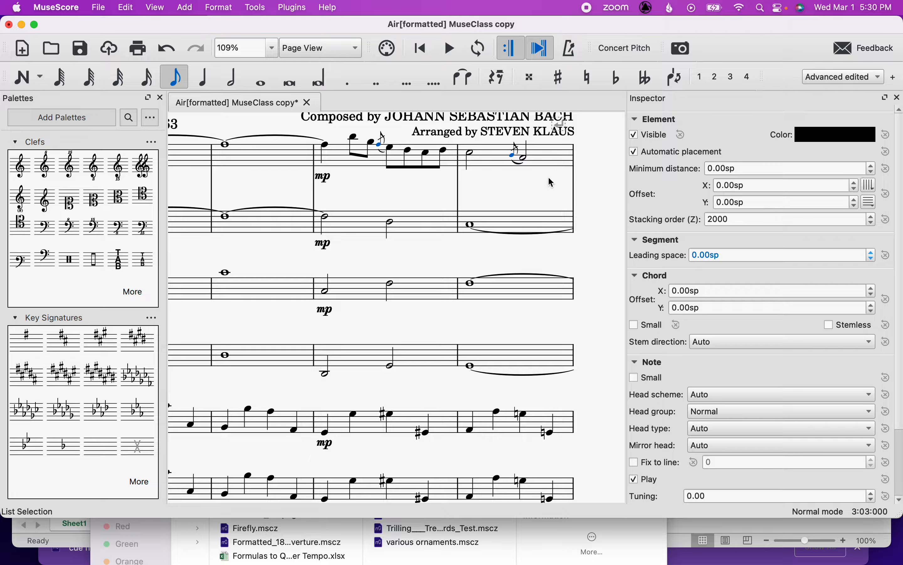
Review the score pages to check the unhidden notes, rests and grace notes.
left_click(542, 201)
scroll(540, 197, "down", 5)
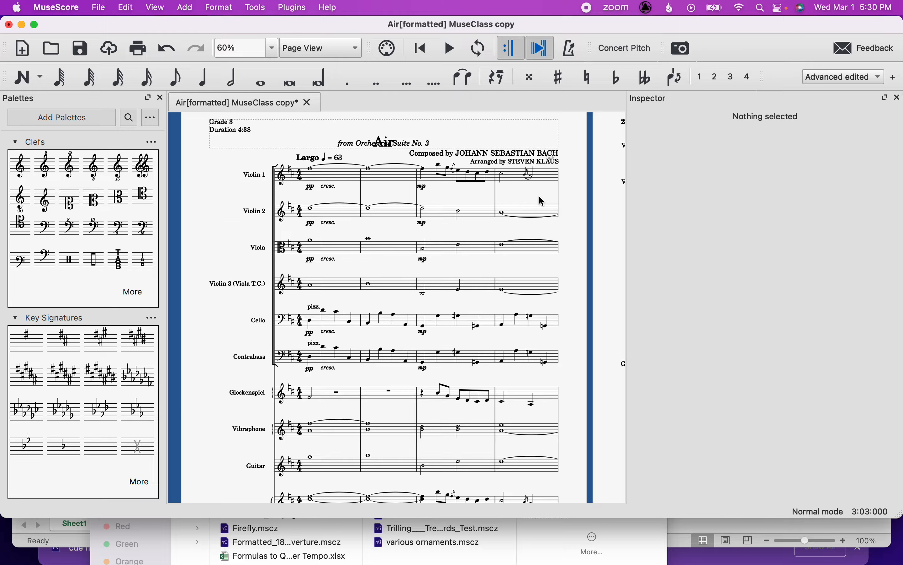
scroll(540, 196, "down", 3)
scroll(540, 196, "up", 5)
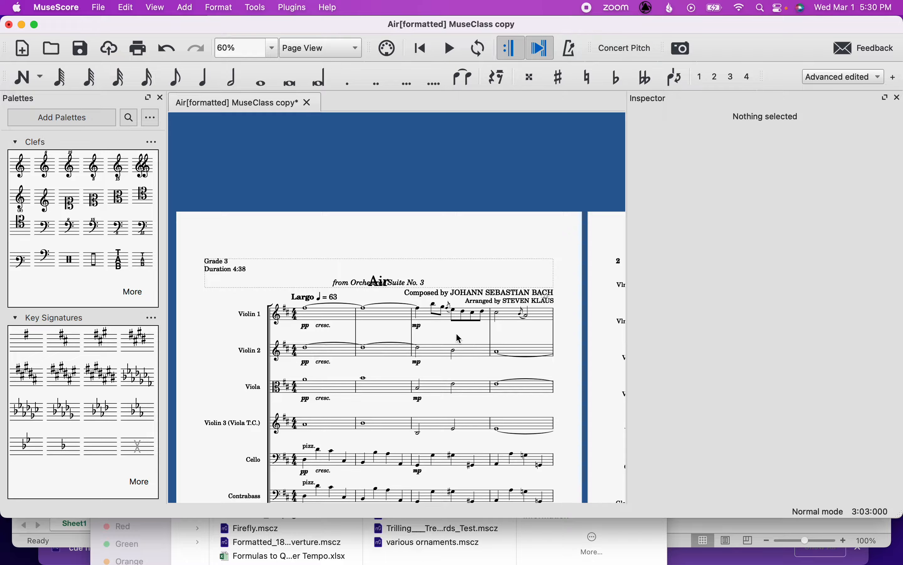
scroll(457, 334, "down", 3)
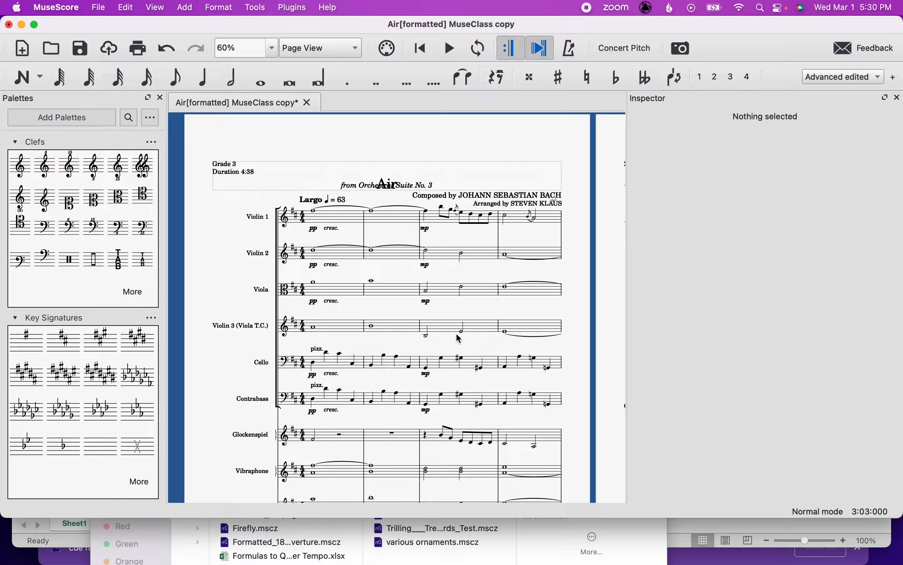
scroll(456, 335, "right", 10)
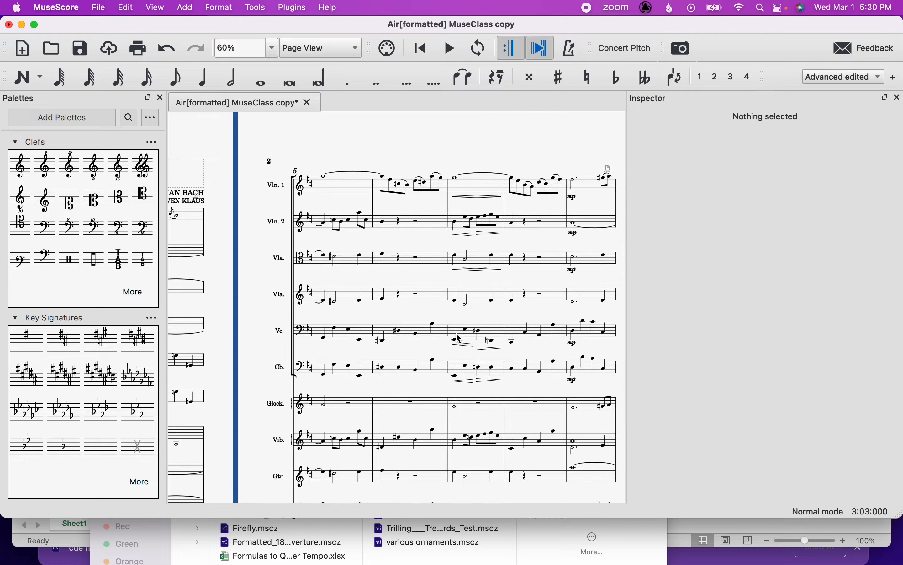
scroll(459, 338, "right", 10)
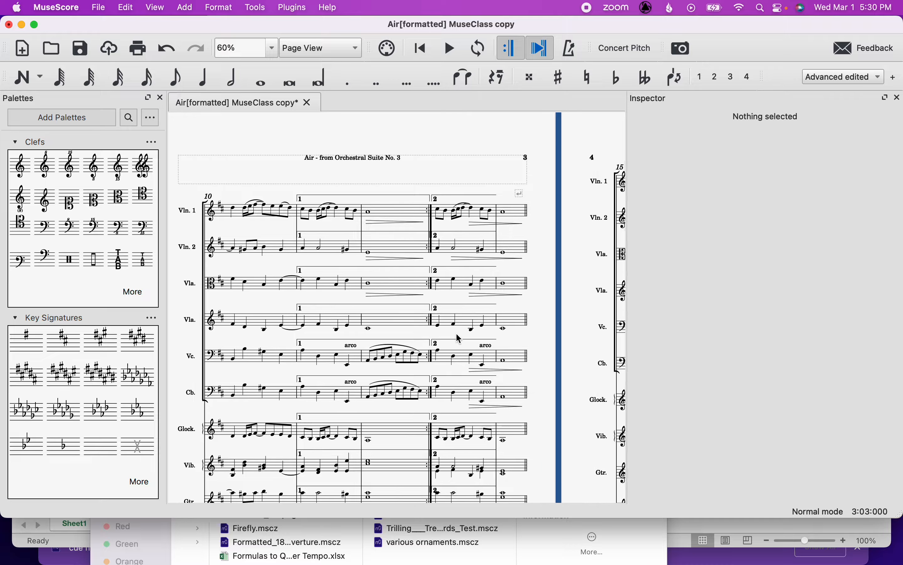
scroll(459, 337, "left", 3)
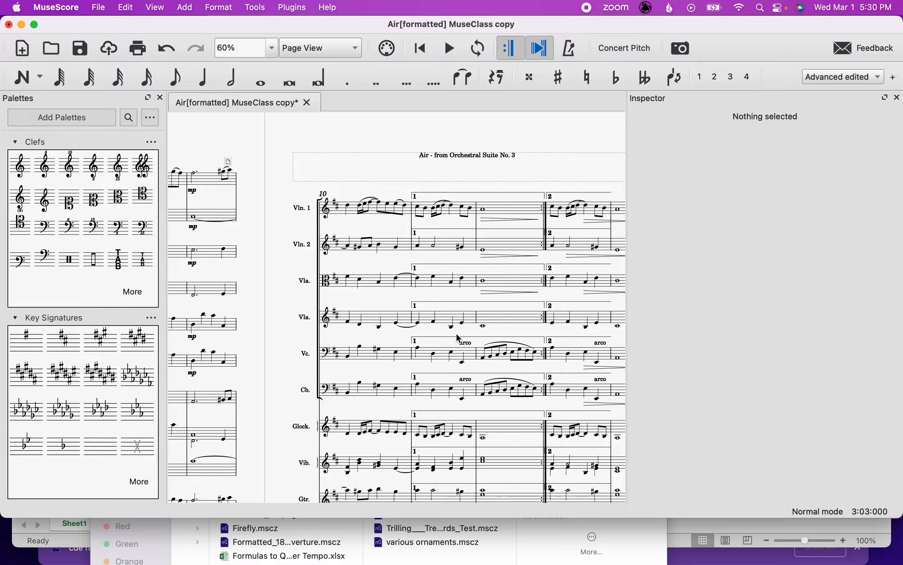
Delete the repeated title frames from the tops of the next two score pages.
left_click(347, 183)
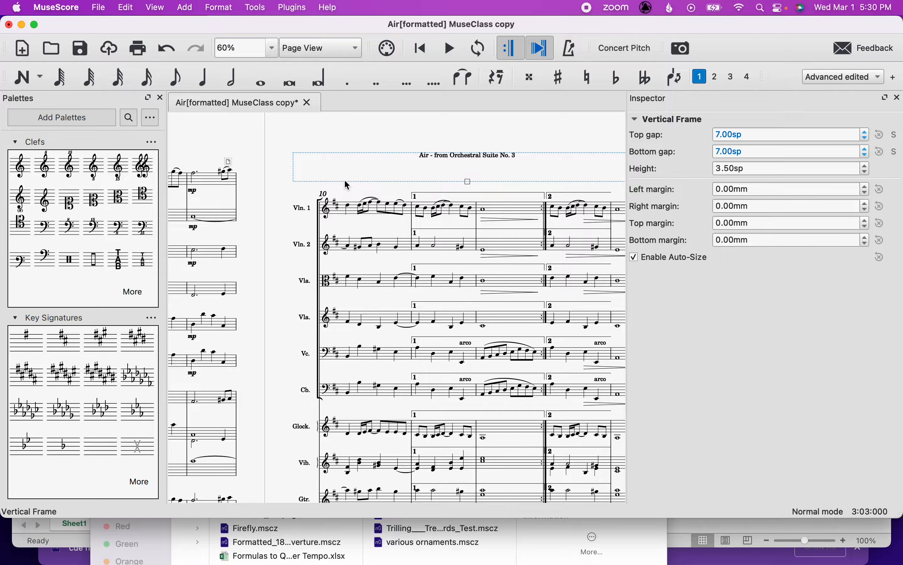
key("Delete")
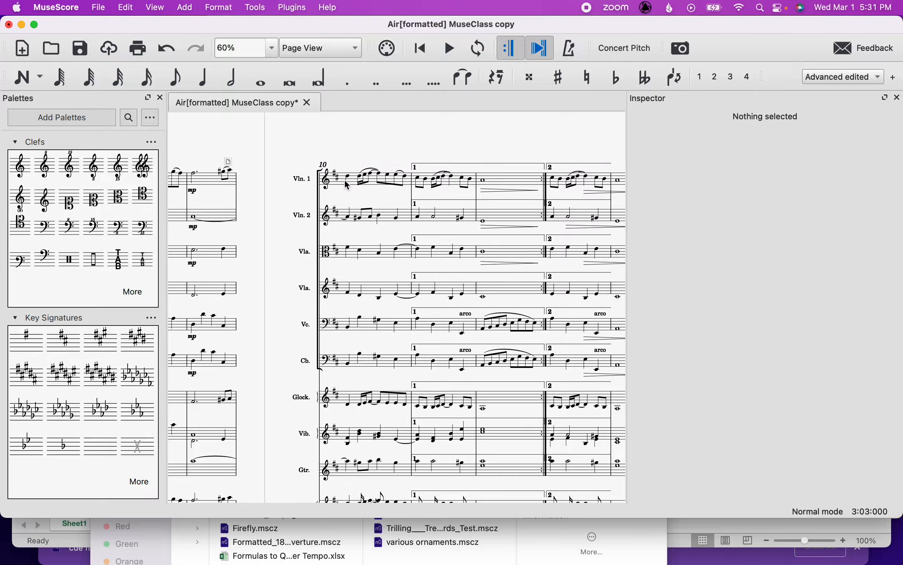
scroll(347, 183, "down", 3)
scroll(347, 179, "down", 10)
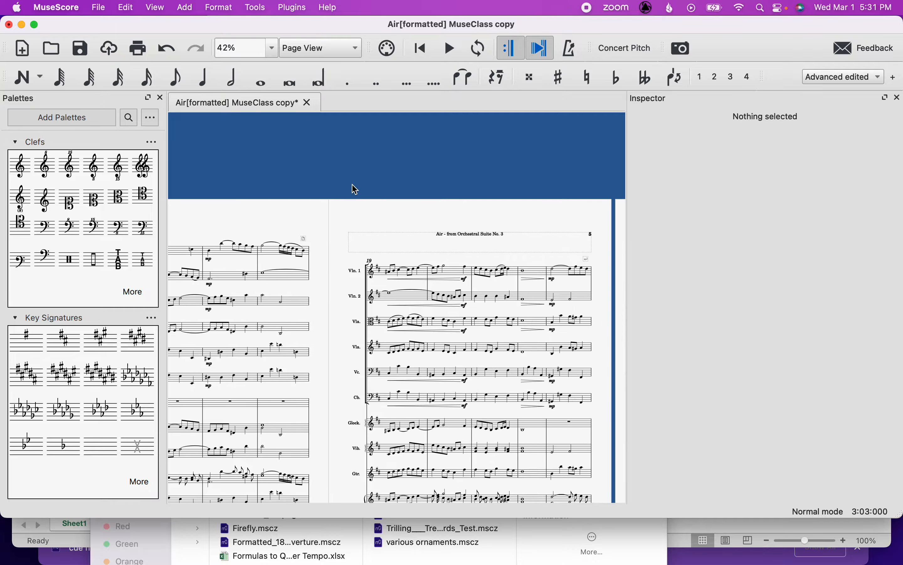
left_click(380, 229)
key("Delete")
Delete the repeated title frame at the top of page 7.
scroll(399, 238, "down", 10)
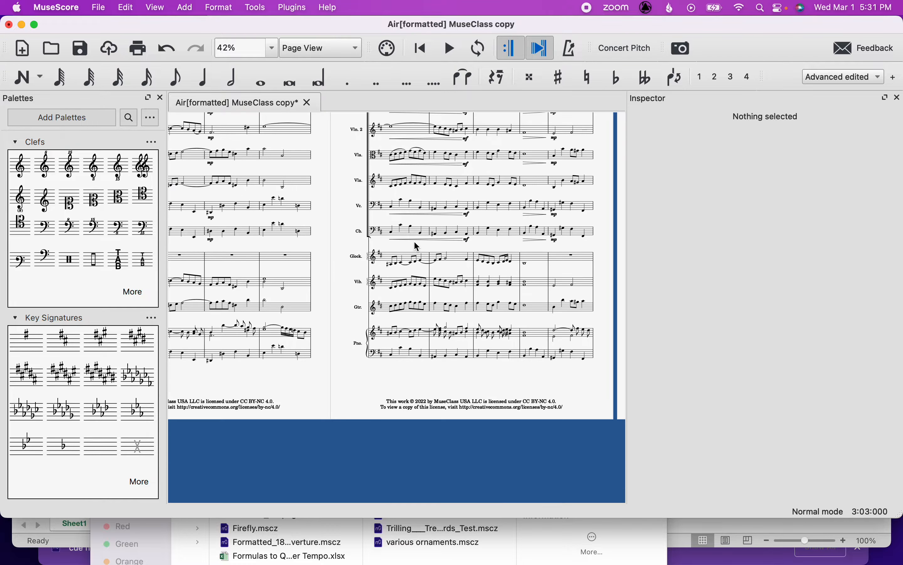
scroll(414, 240, "right", 5)
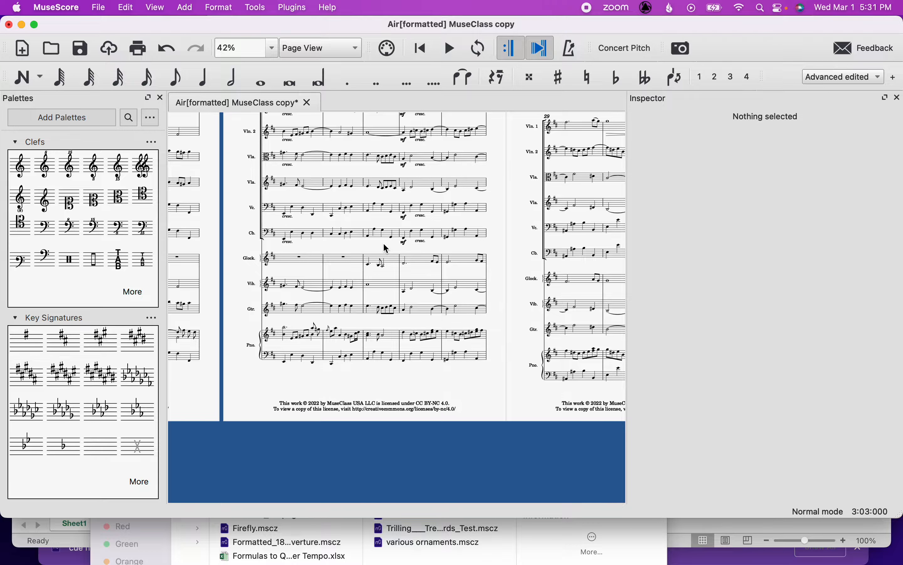
scroll(385, 247, "right", 3)
scroll(471, 321, "down", 5)
scroll(475, 309, "up", 2)
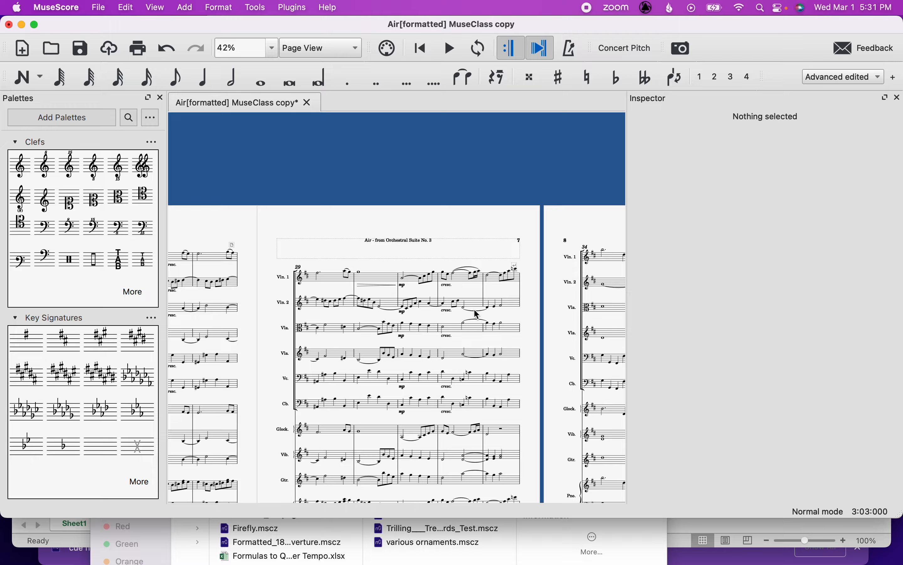
left_click(486, 235)
key("Delete")
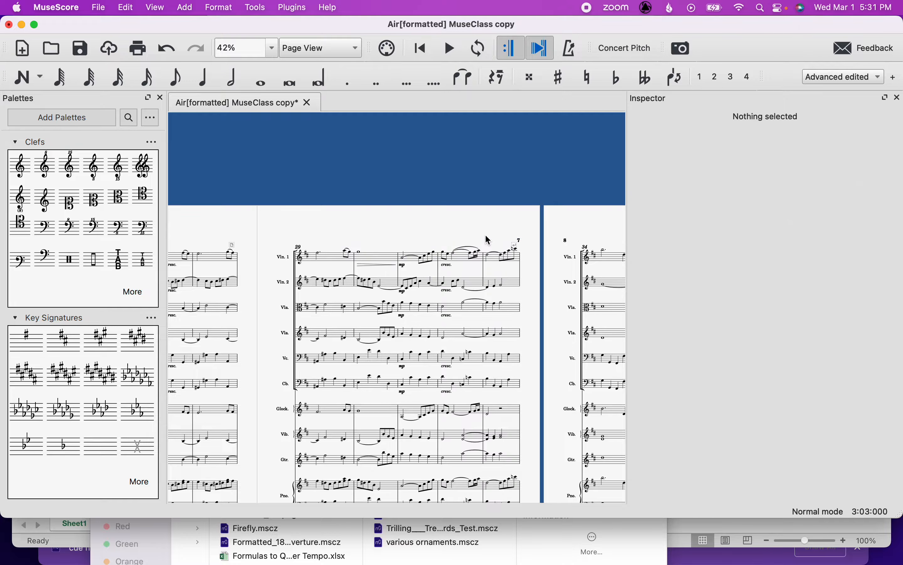
Browse through the remaining score pages and zoom in on the first-ending brackets.
scroll(485, 234, "right", 5)
scroll(485, 233, "down", 8)
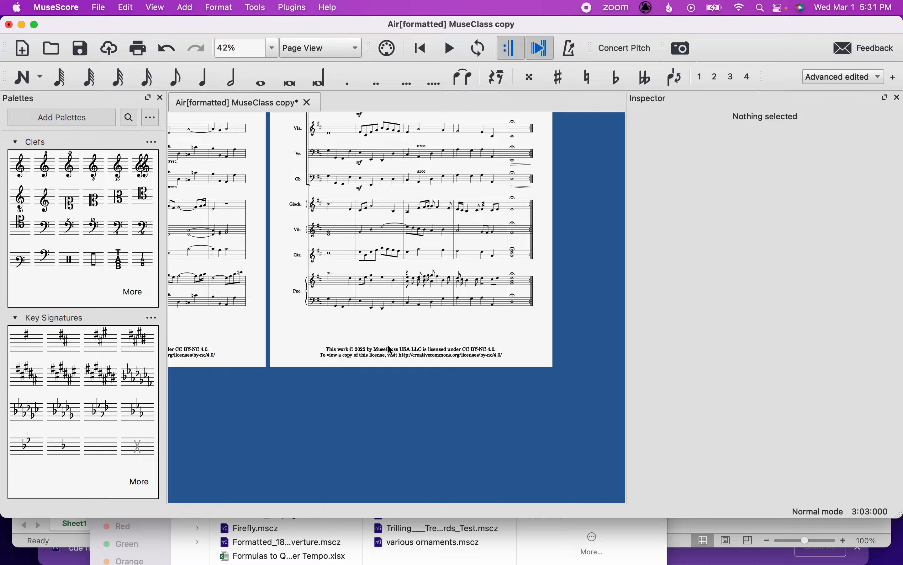
scroll(389, 352, "left", 10)
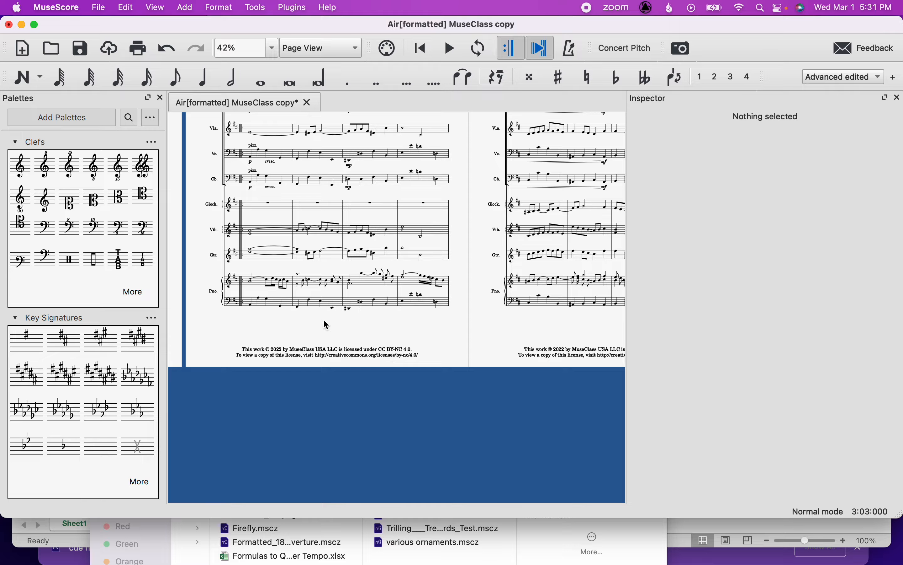
scroll(309, 339, "left", 5)
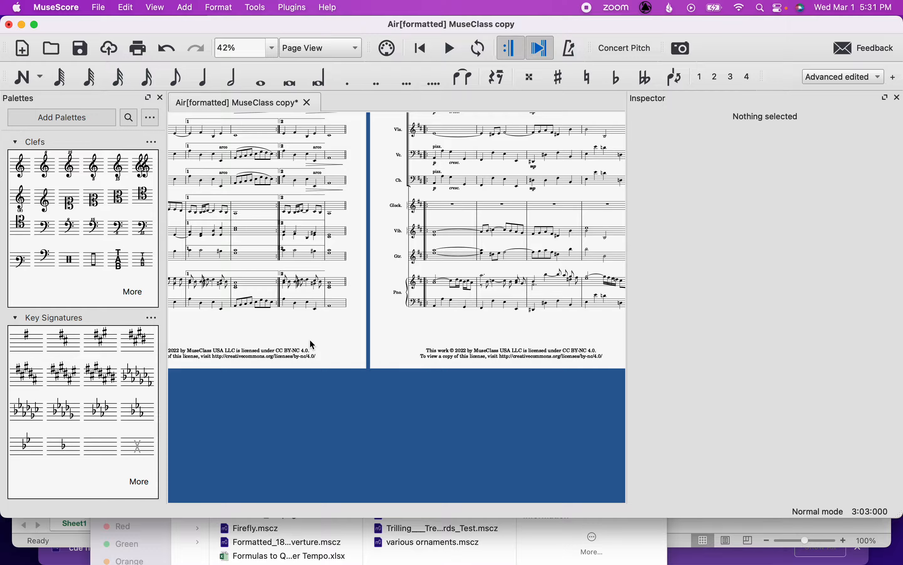
scroll(310, 339, "left", 5)
scroll(310, 340, "left", 2)
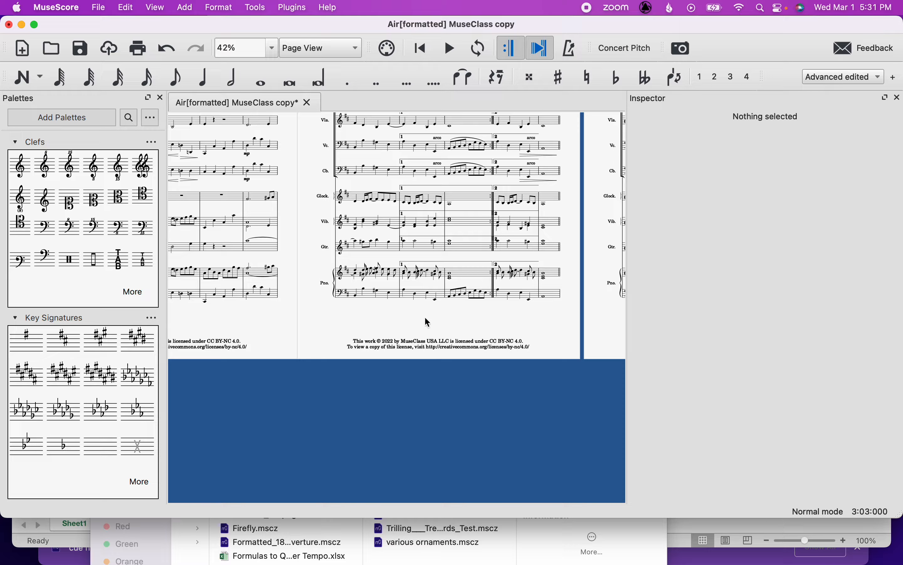
scroll(440, 293, "up", 5)
scroll(441, 292, "up", 5)
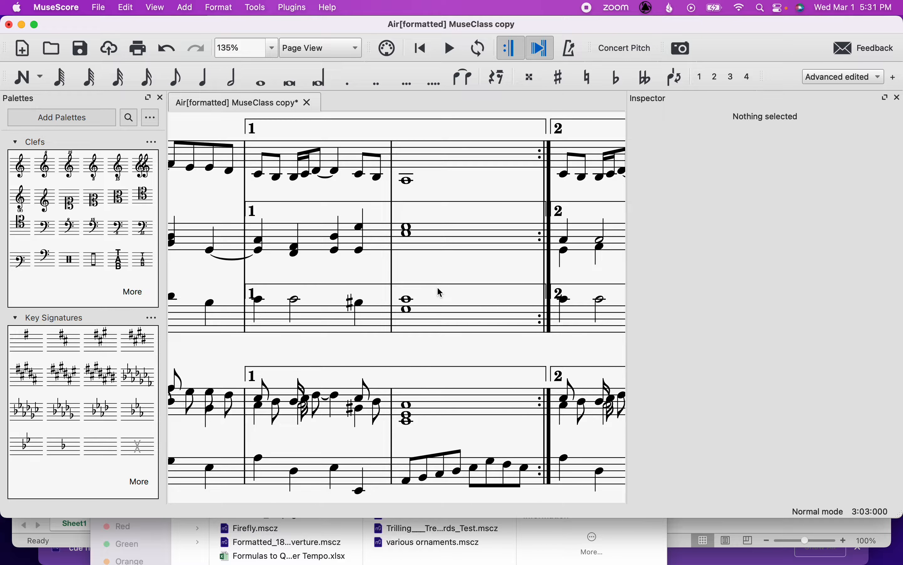
scroll(438, 288, "up", 10)
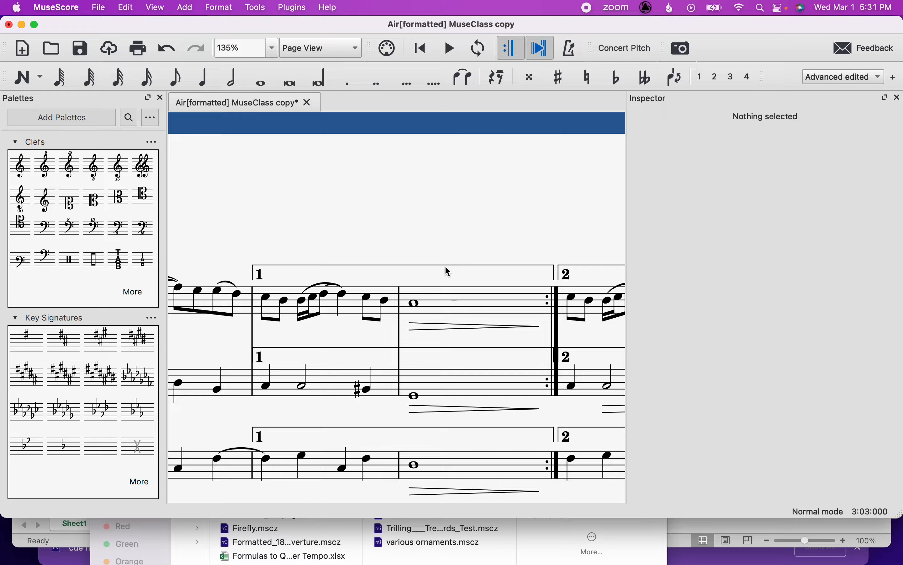
scroll(440, 304, "down", 3)
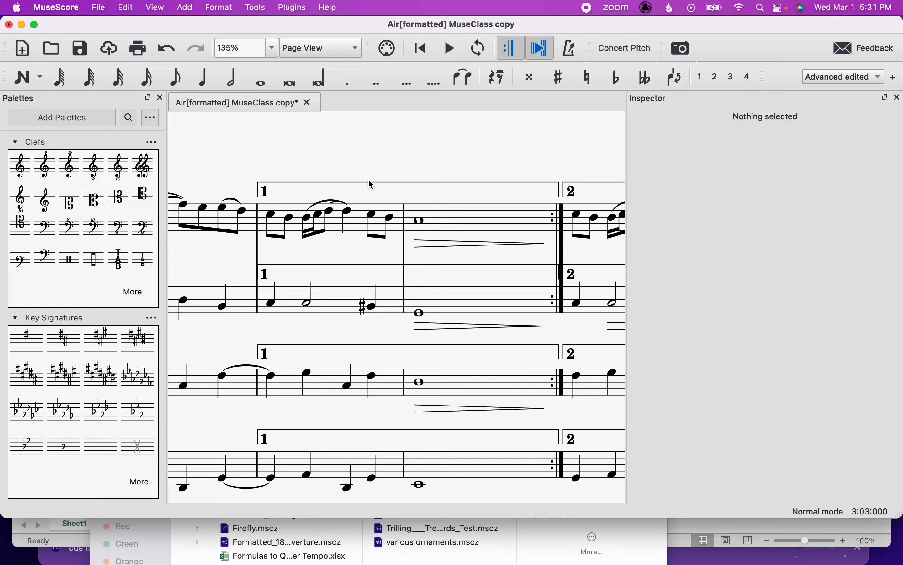
scroll(369, 178, "down", 3)
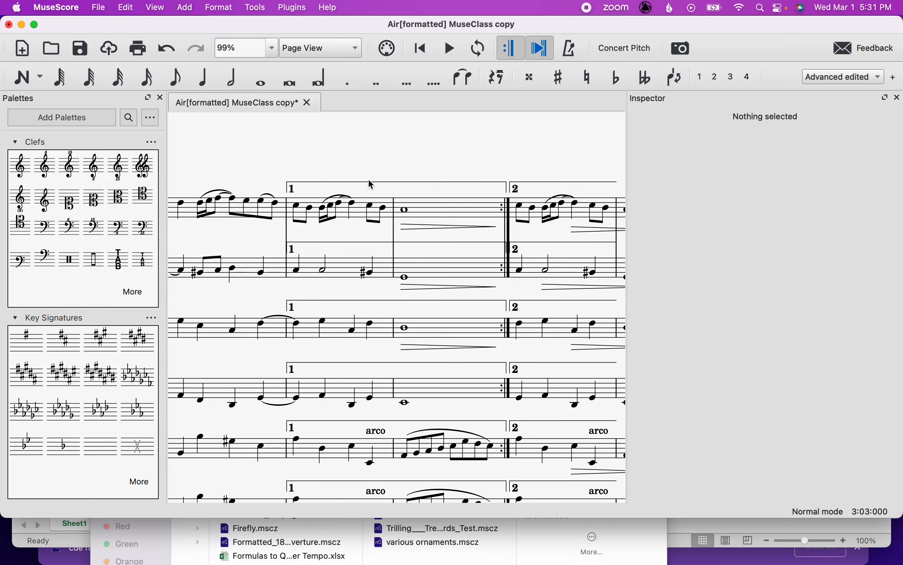
scroll(371, 181, "down", 2)
scroll(371, 181, "right", 2)
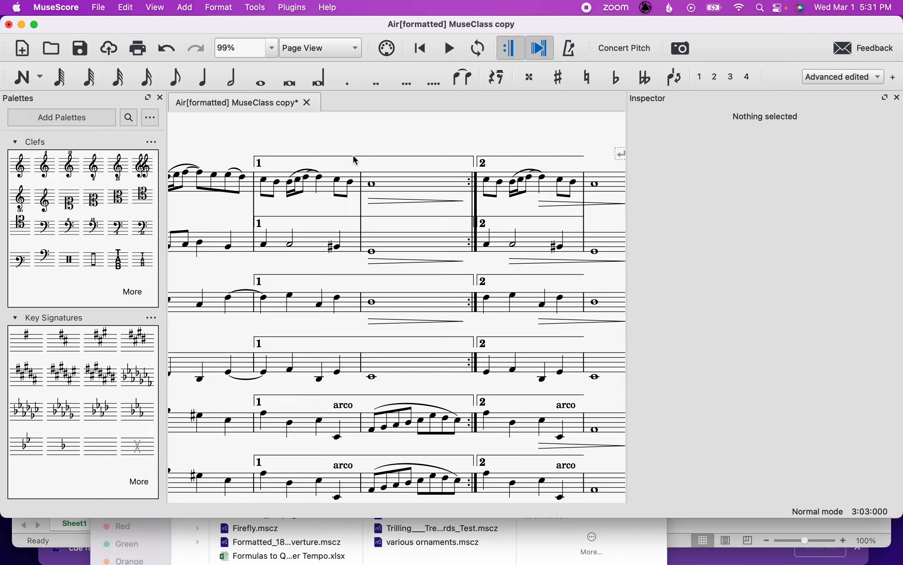
Select the first-ending volta brackets over every staff and delete them.
left_click(330, 157)
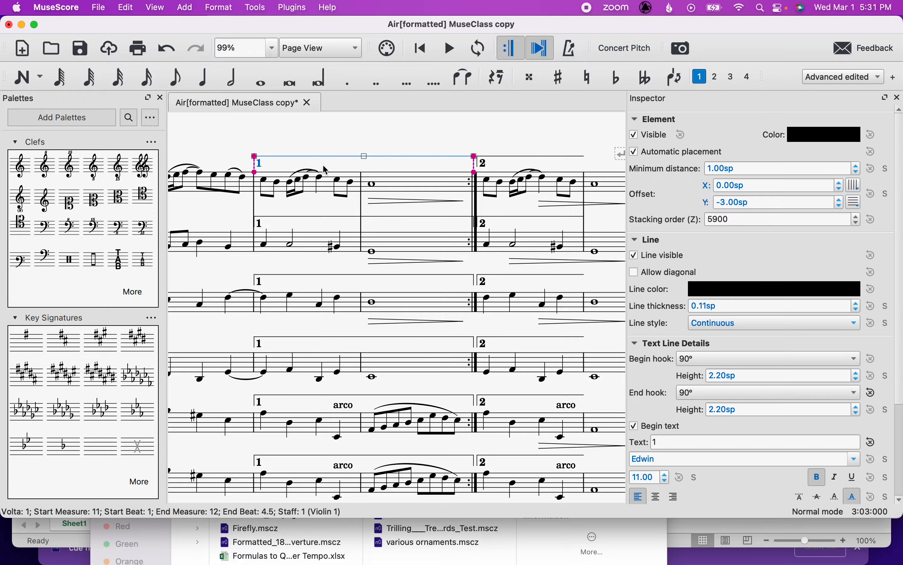
left_click(315, 217)
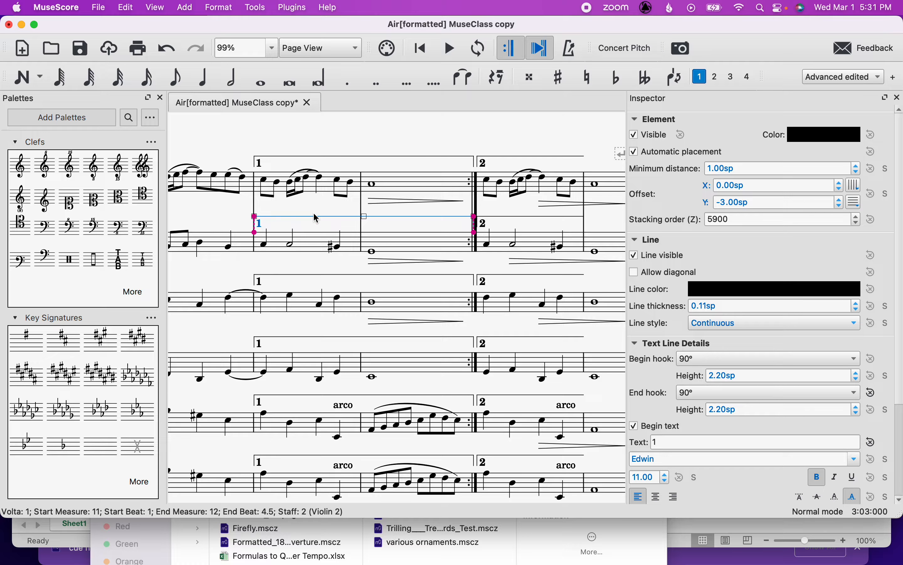
left_click(338, 157)
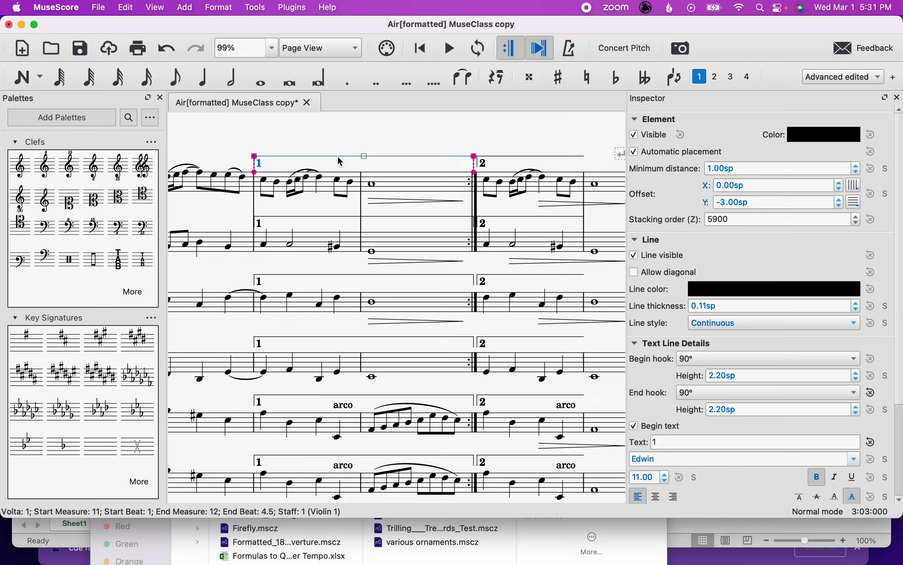
left_click(315, 217, "super")
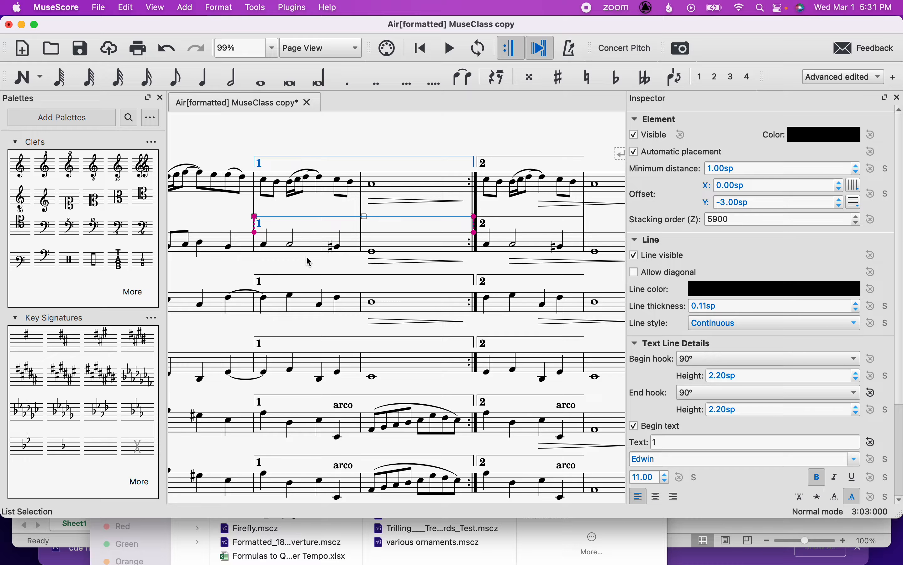
left_click(305, 341, "super")
scroll(310, 298, "down", 5)
left_click(308, 206)
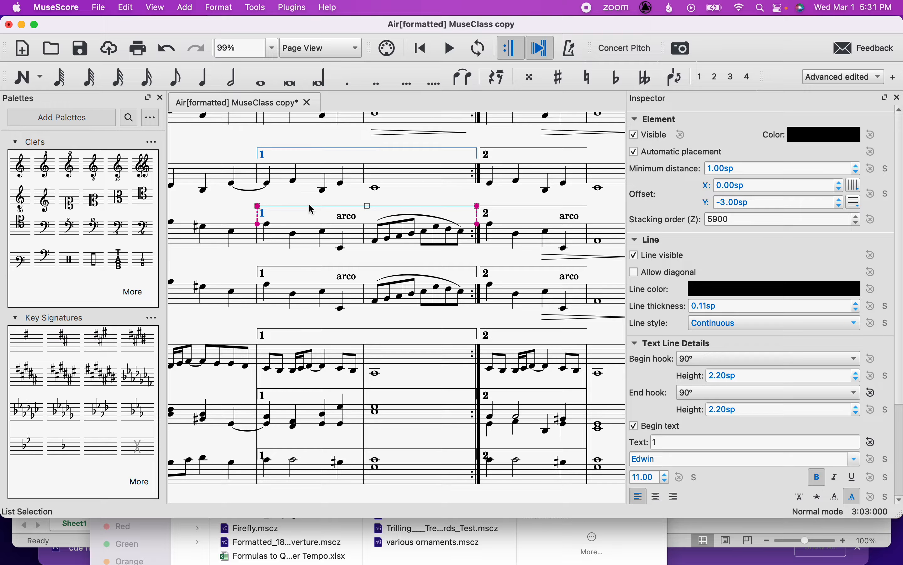
left_click(297, 267)
left_click(289, 330)
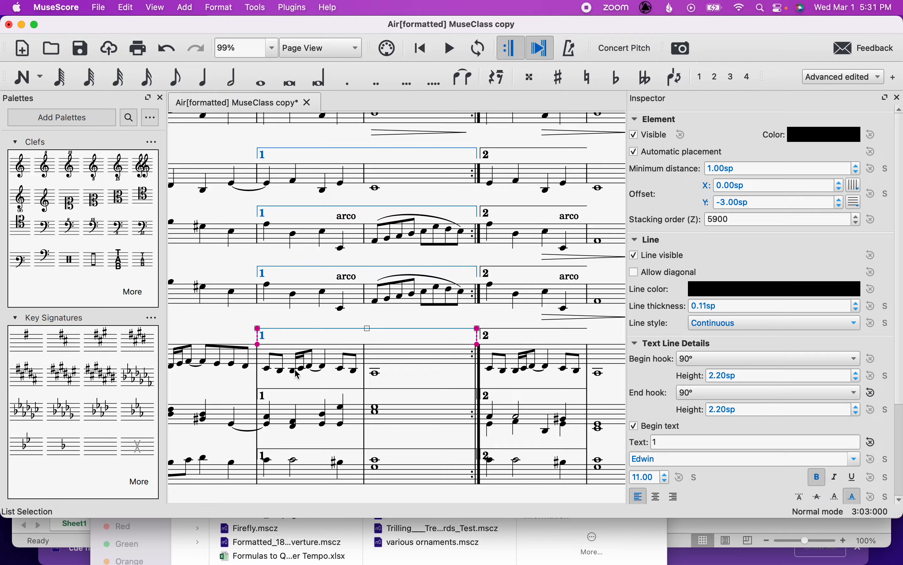
left_click(298, 390)
scroll(299, 388, "down", 3)
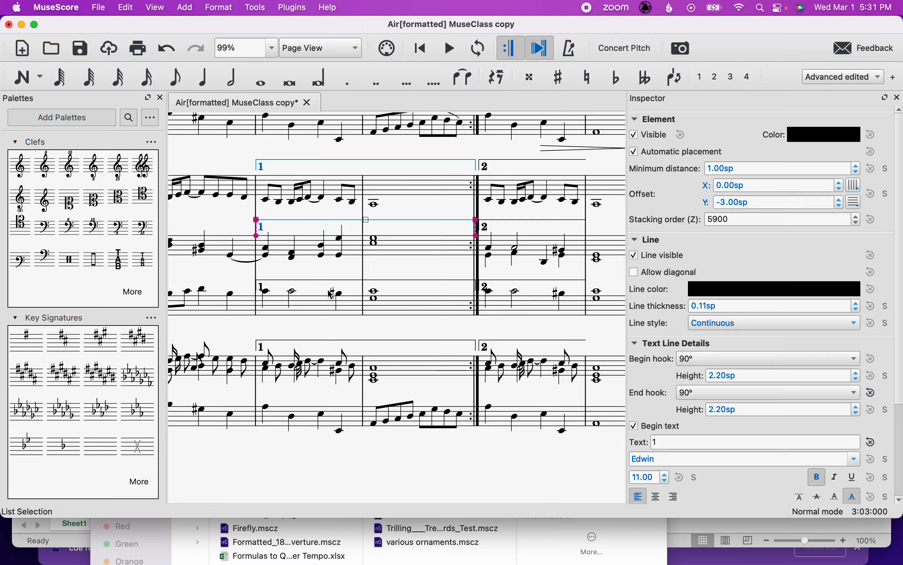
left_click(299, 341)
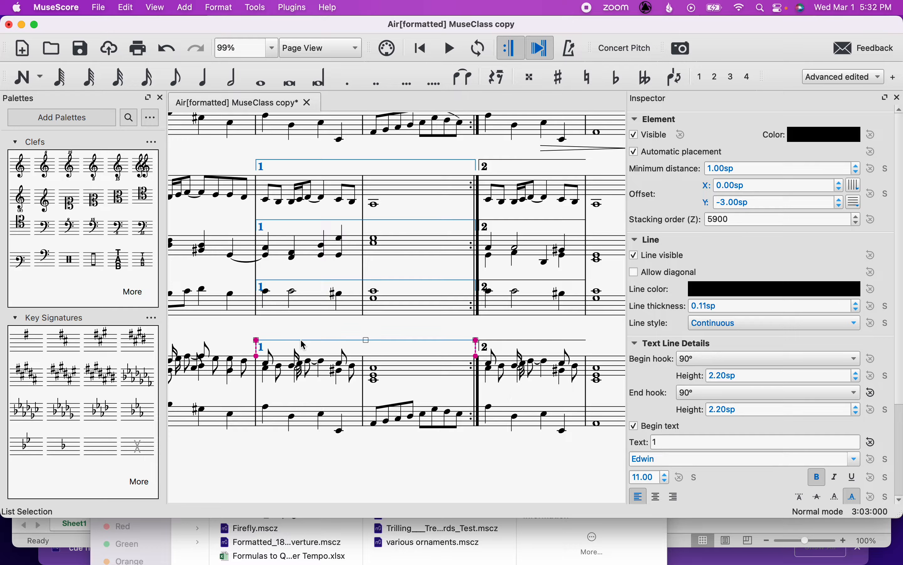
scroll(303, 344, "down", 4)
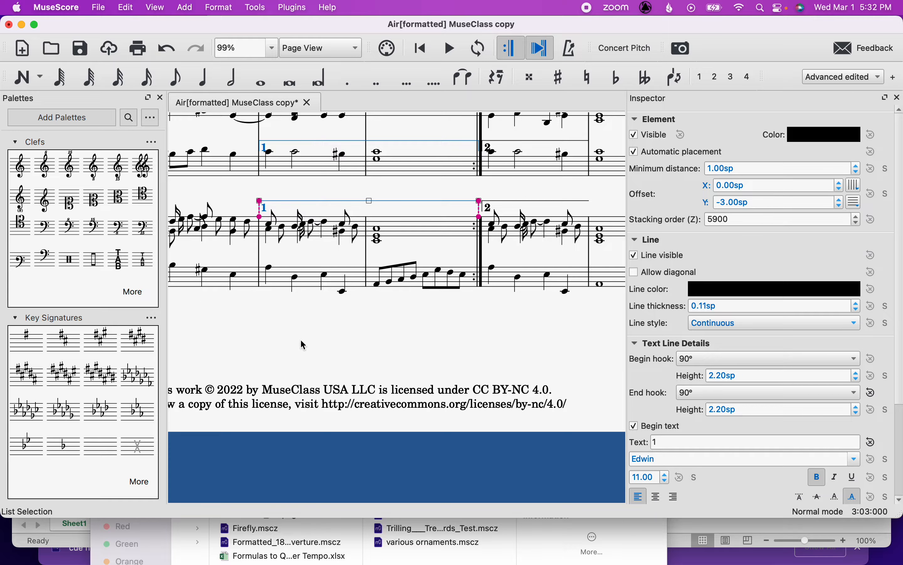
key("Delete")
Add a Prima volta over measures 11–12 of the top staff.
scroll(330, 307, "up", 16)
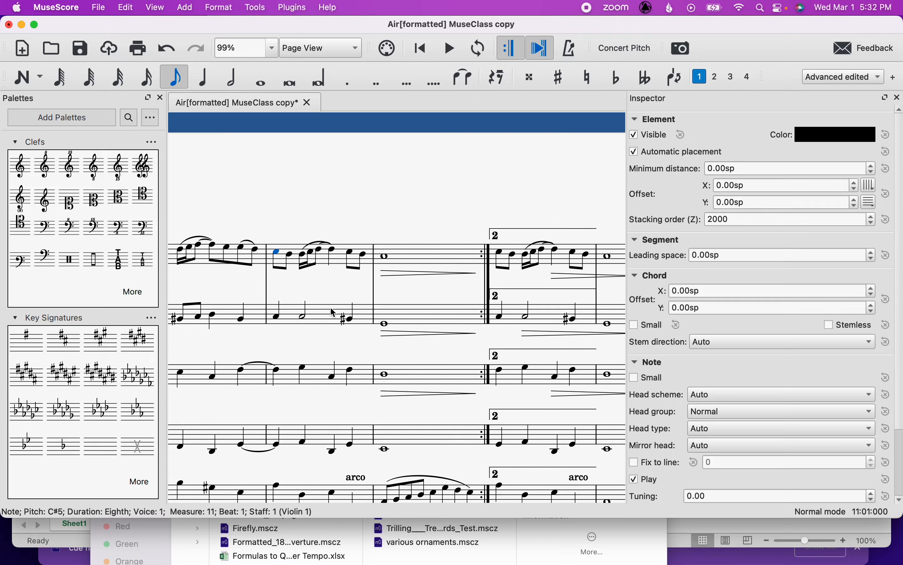
left_click(284, 301)
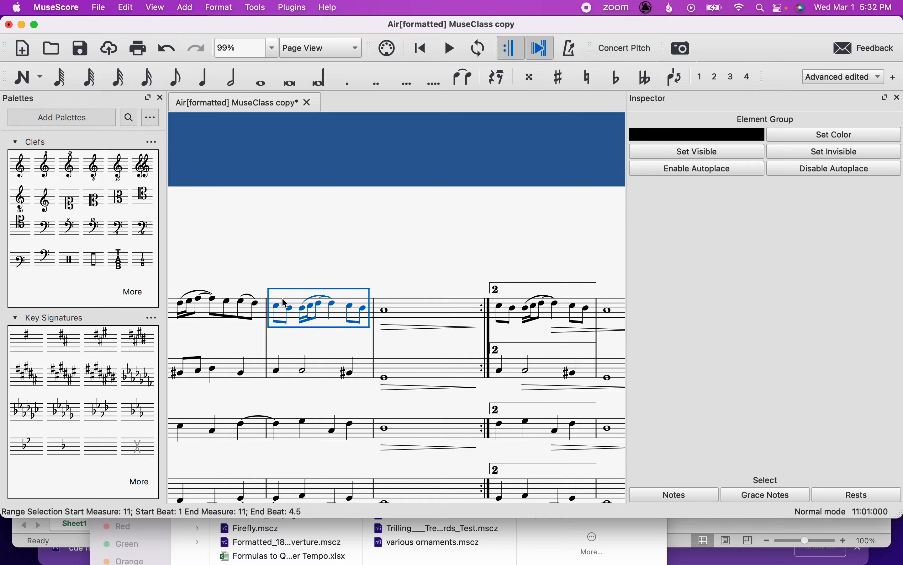
left_click(420, 302, "shift")
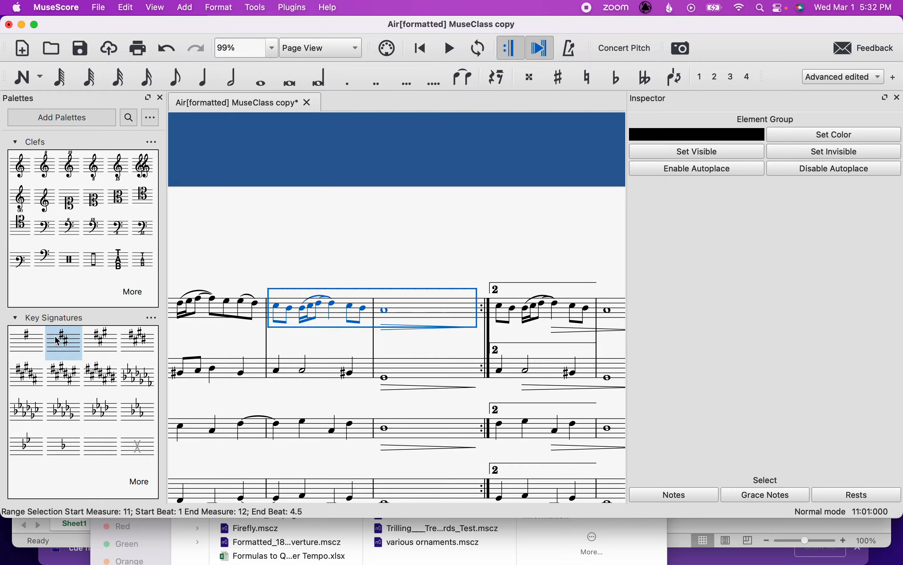
scroll(55, 336, "down", 20)
left_click(32, 210)
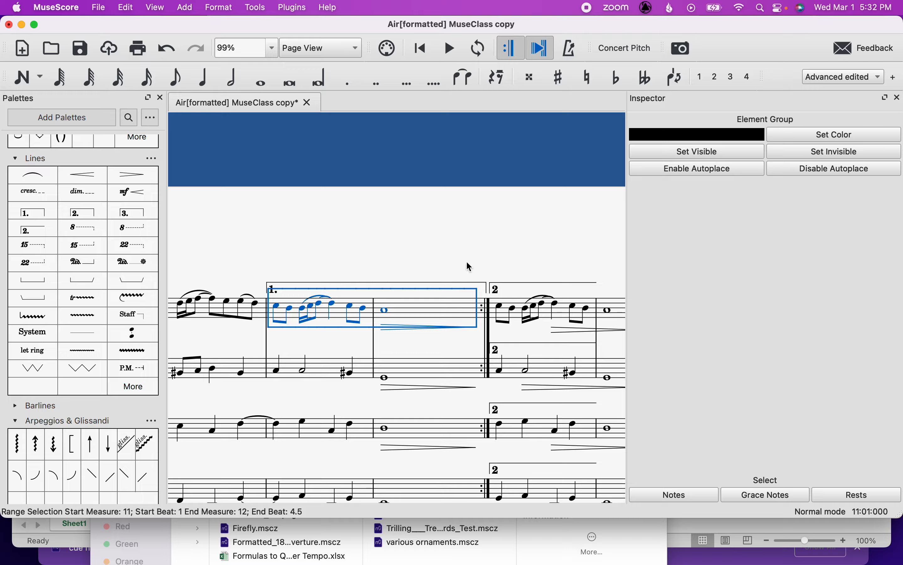
left_click(437, 236)
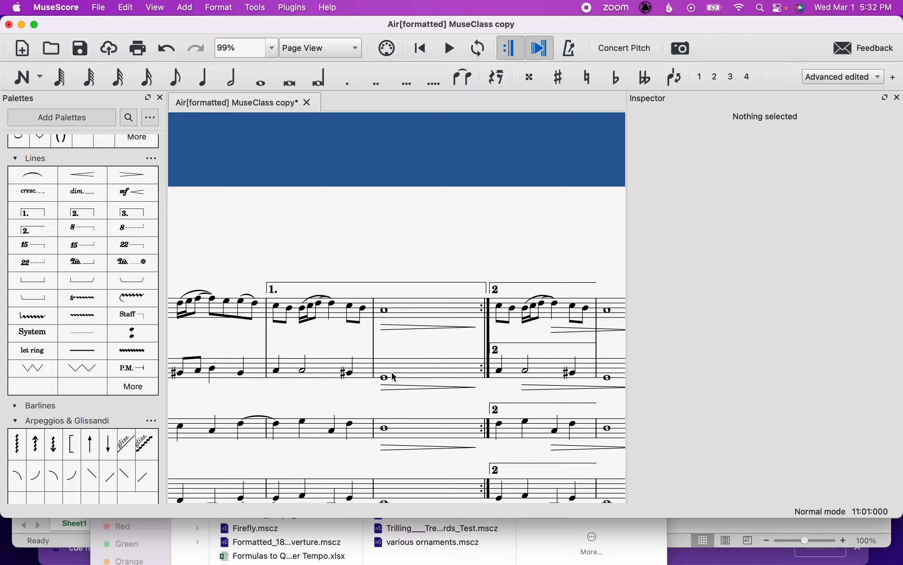
Select the second-ending volta brackets over every staff and delete them.
scroll(438, 316, "right", 5)
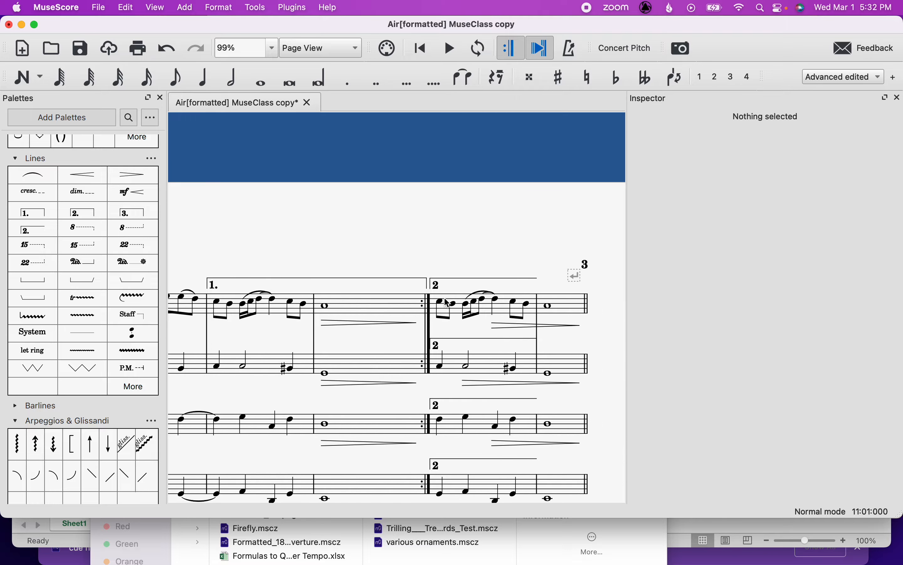
left_click(459, 277)
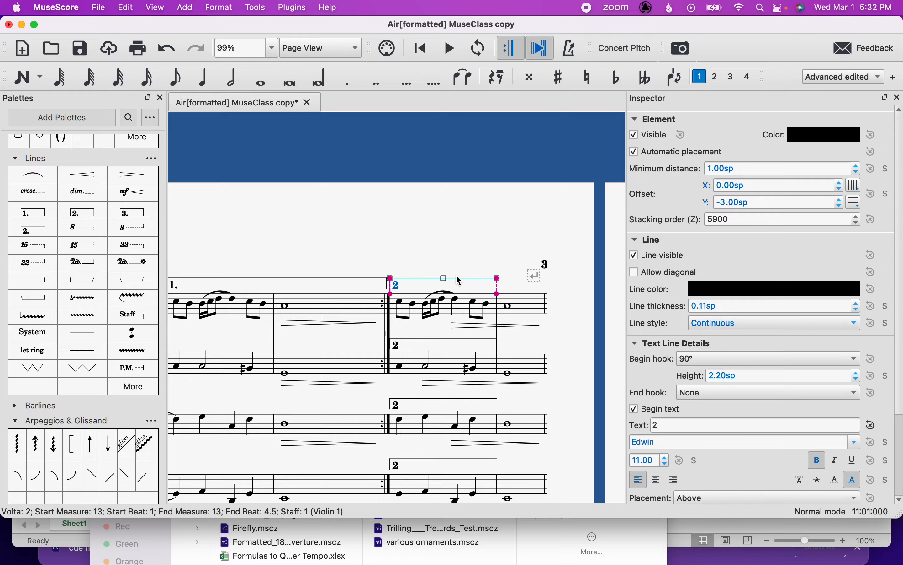
left_click(438, 352, "super")
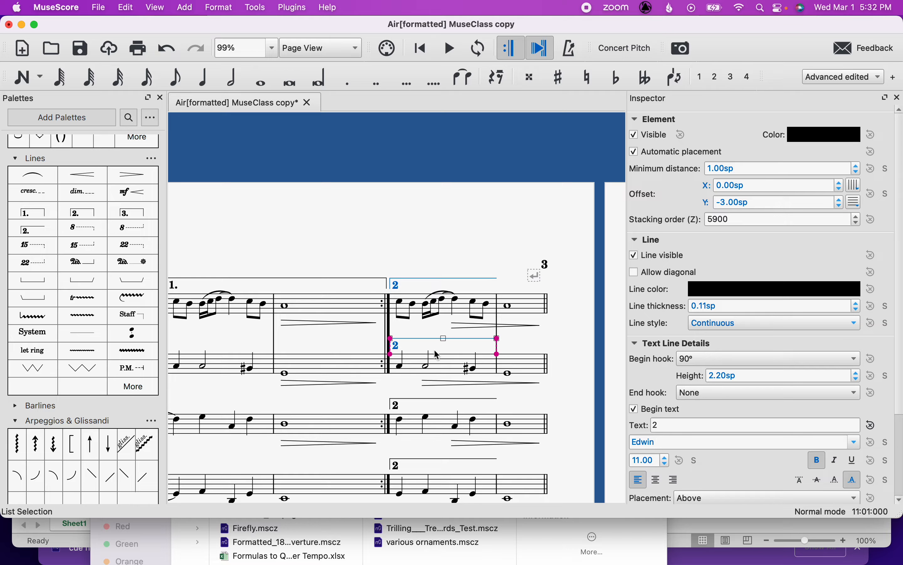
left_click(436, 400, "super")
scroll(435, 399, "down", 5)
left_click(429, 357, "super")
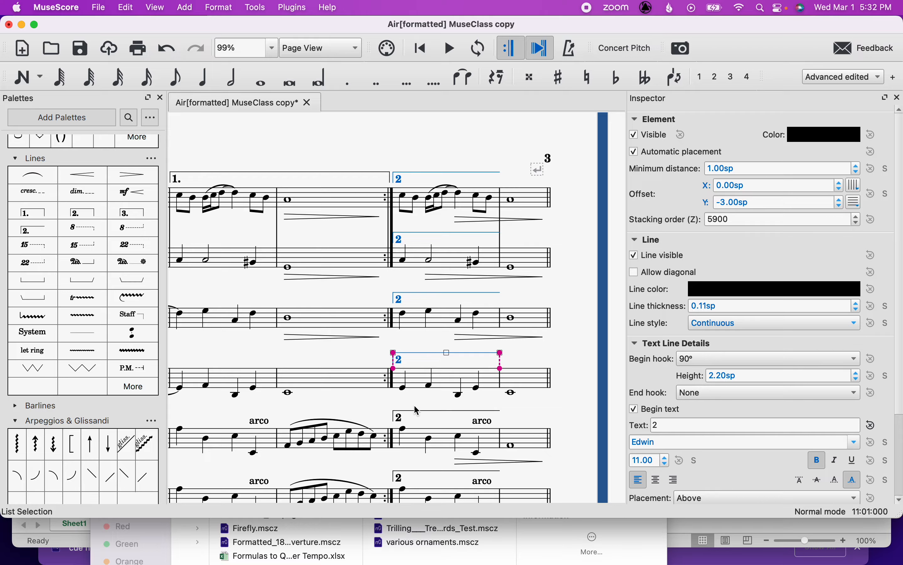
left_click(415, 411, "super")
scroll(414, 411, "down", 6)
left_click(411, 337, "super")
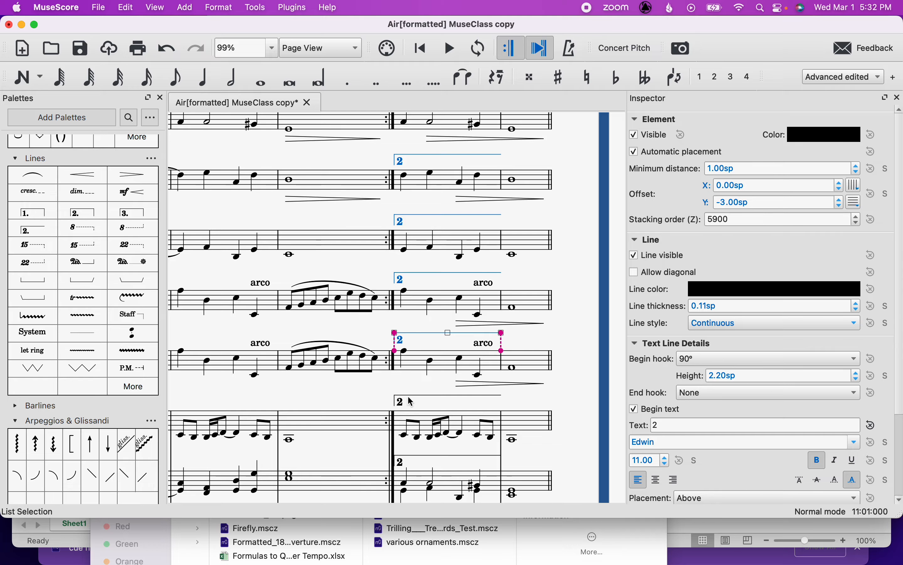
scroll(416, 403, "down", 1)
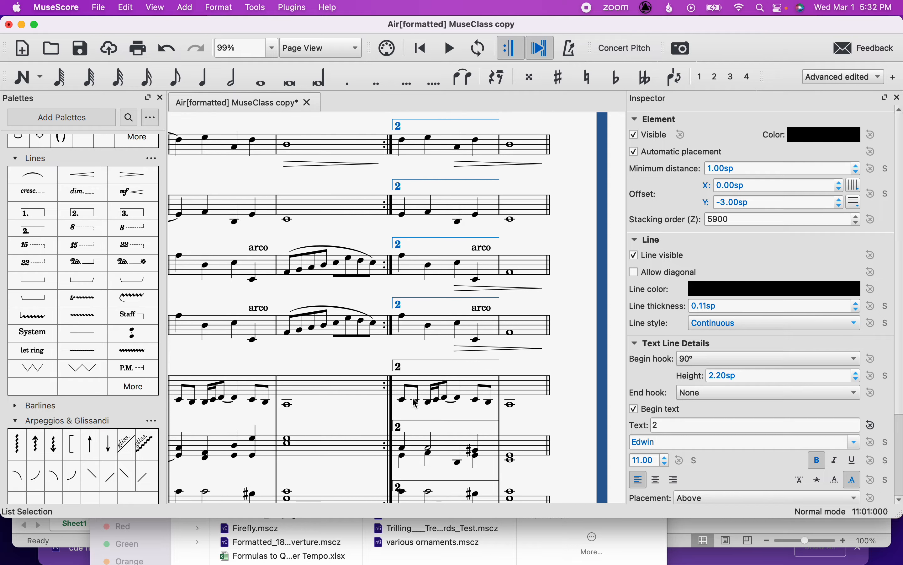
left_click(412, 366, "super")
scroll(413, 336, "down", 5)
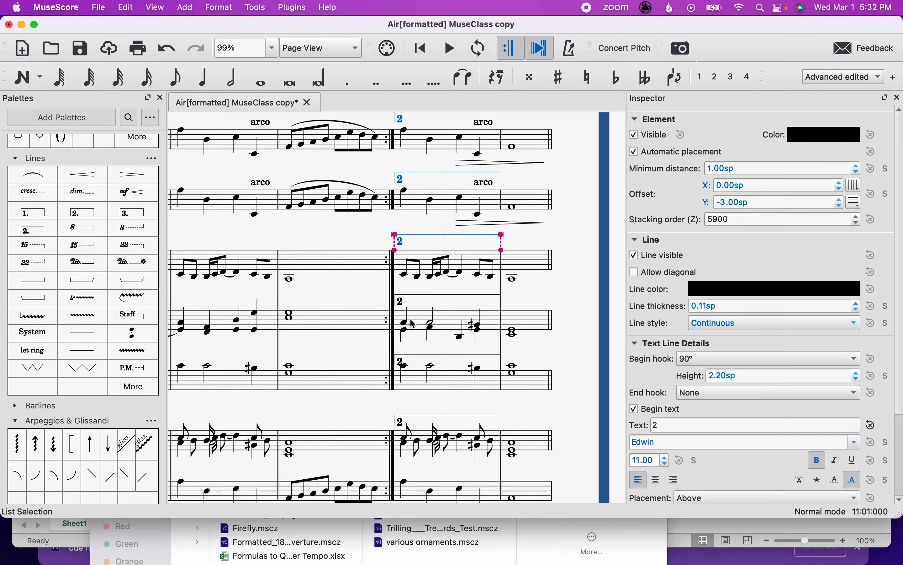
left_click(415, 300, "super")
left_click(415, 358, "super")
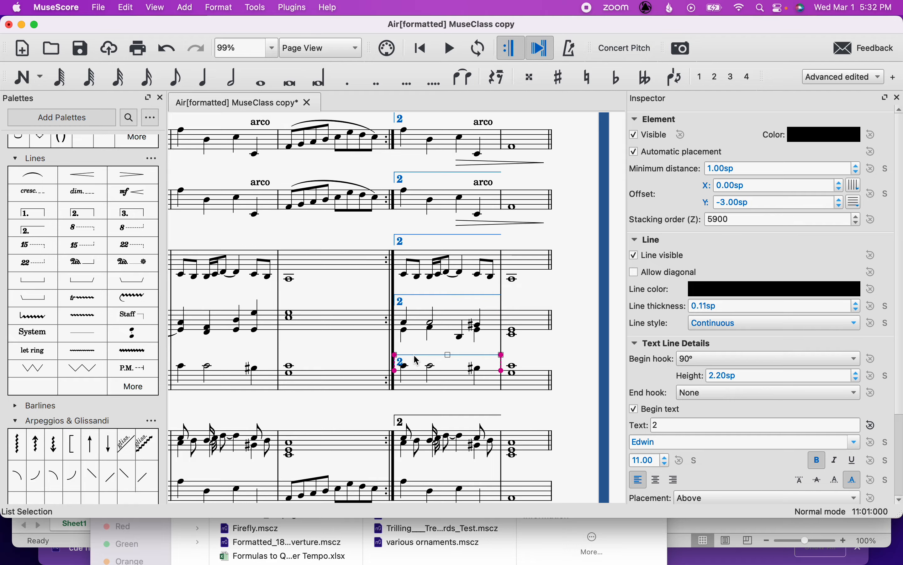
left_click(413, 414, "super")
scroll(413, 414, "down", 3)
key("Delete")
Add a Seconda volta over measure 13 of the top staff.
scroll(412, 414, "up", 10)
left_click(443, 267)
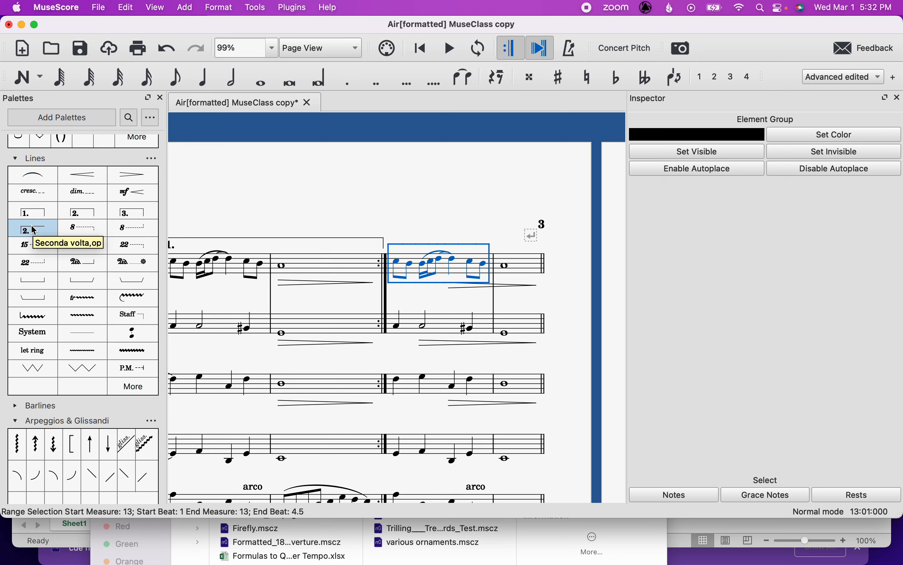
left_click(34, 230)
left_click(384, 195)
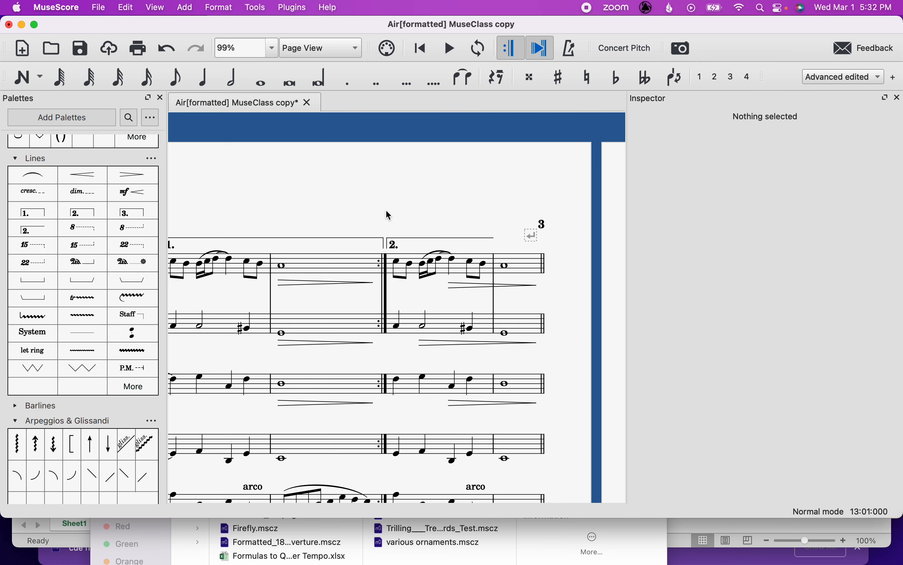